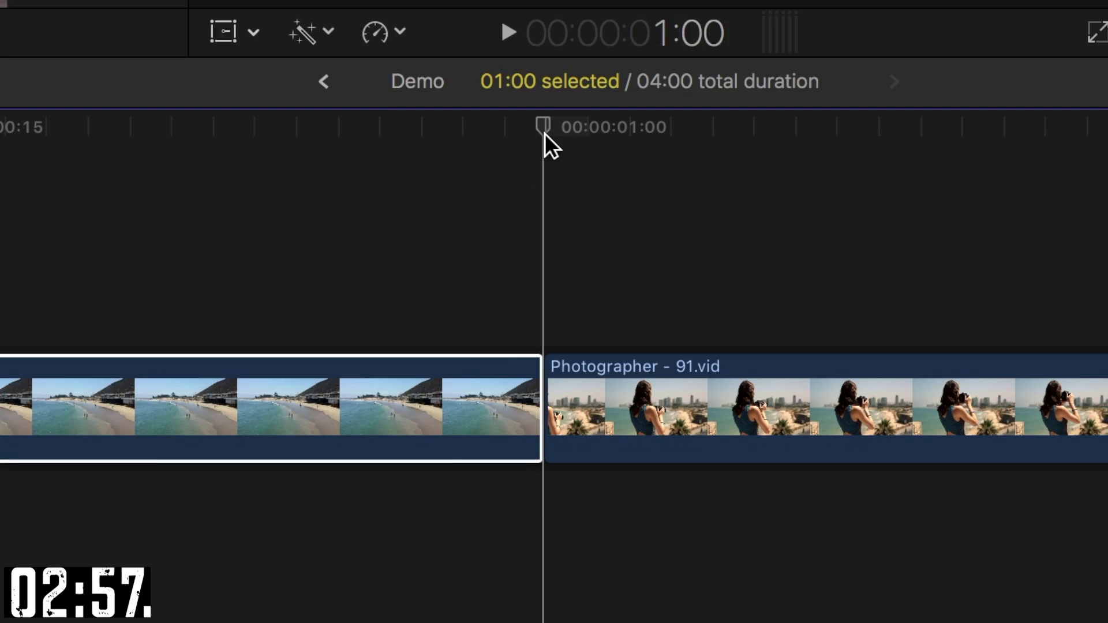
# Blade the Shore clip four frames before the Shore–Photographer edit.
pyautogui.press('Left')
pyautogui.press('Left')
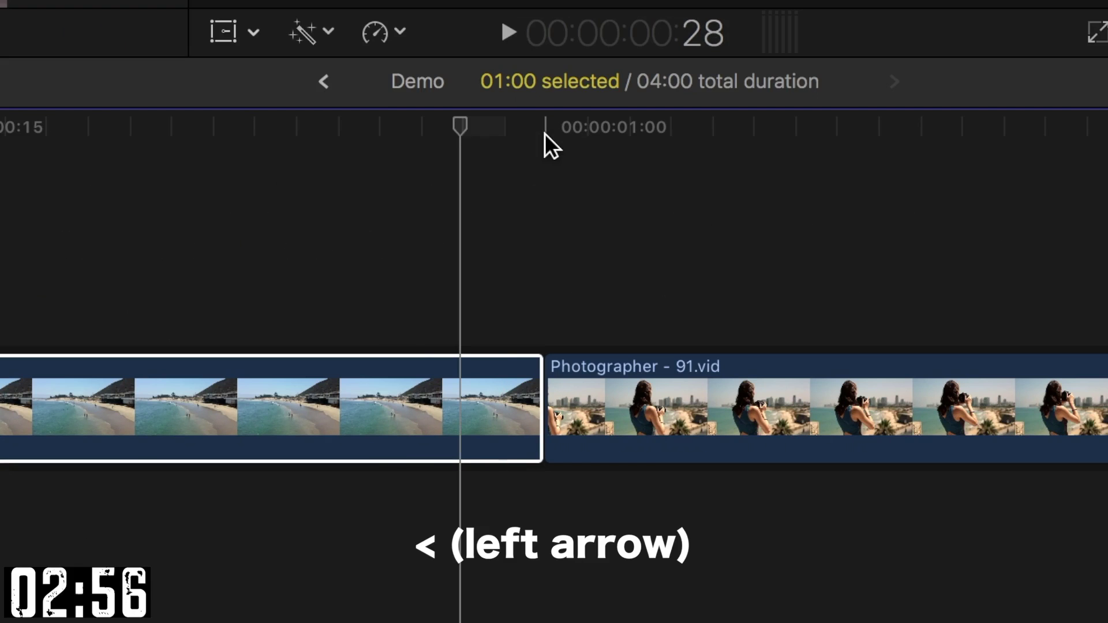
pyautogui.press('Left')
pyautogui.press('Left')
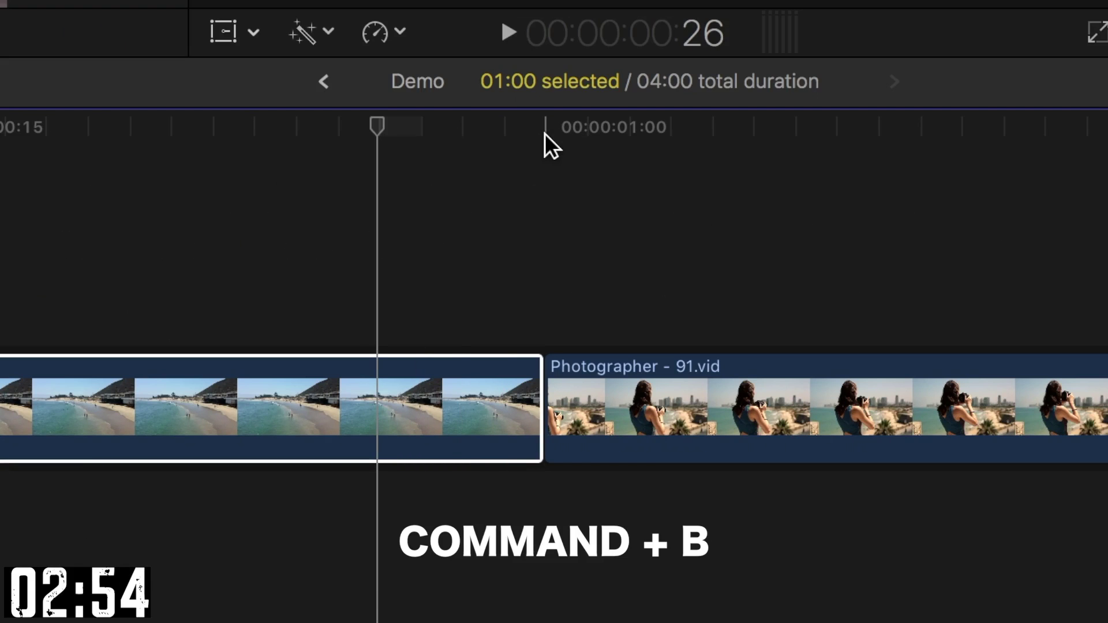
pyautogui.press('super+b')
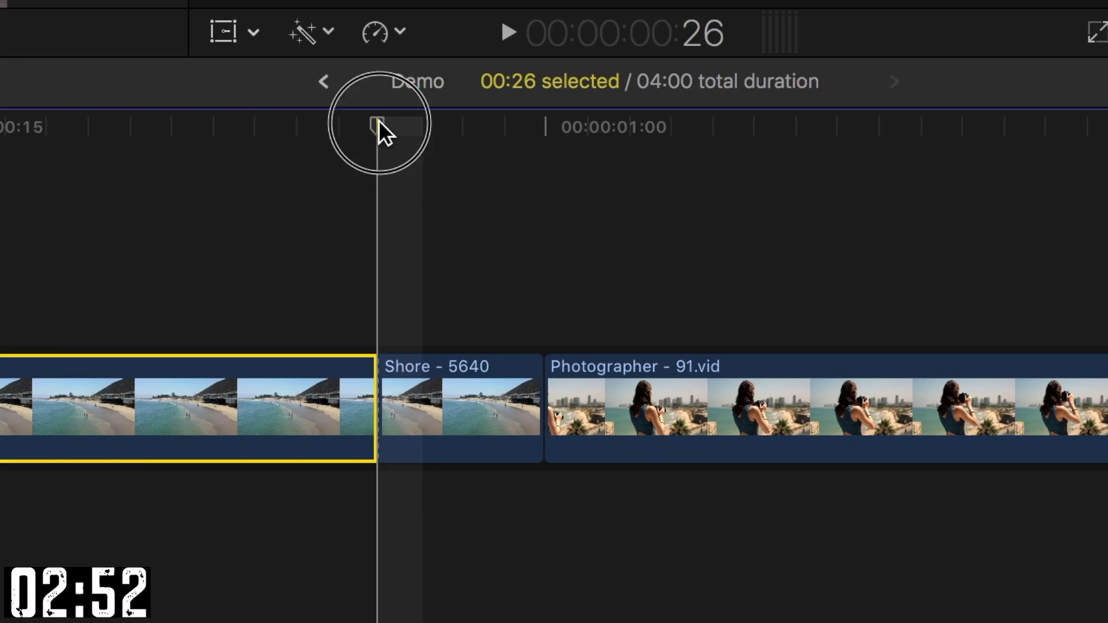
# Blade the Photographer clip four frames after the edit and select both short pieces.
pyautogui.moveTo(379, 123); pyautogui.dragTo(560, 117)
pyautogui.press('Right')
pyautogui.press('Right')
pyautogui.press('Right')
pyautogui.press('Right')
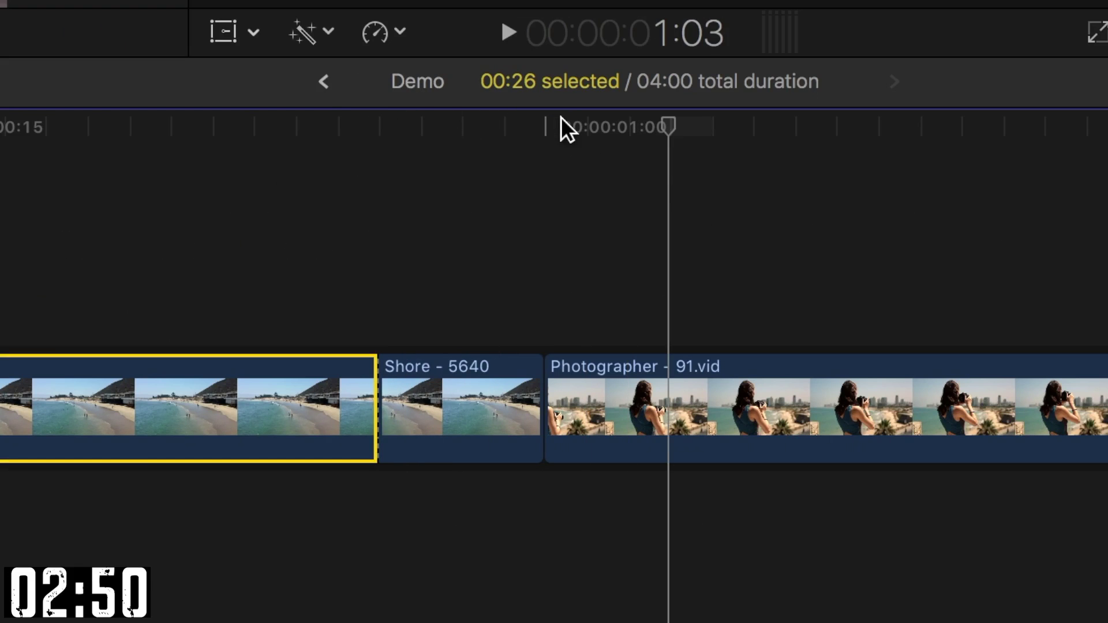
pyautogui.press('super+b')
pyautogui.press('super+b')
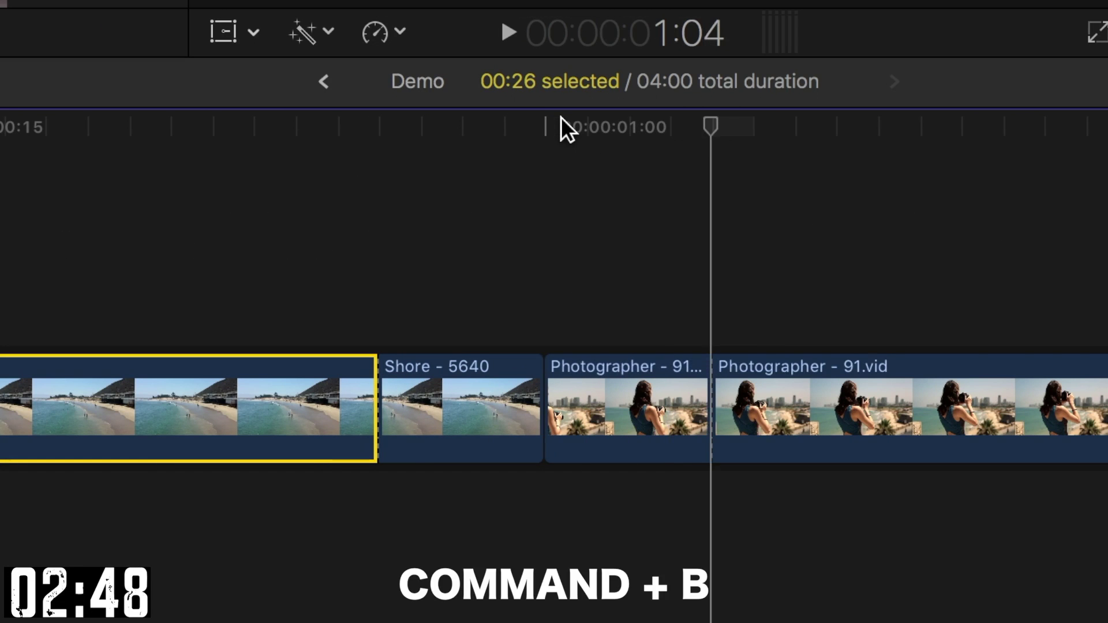
pyautogui.click(493, 388)
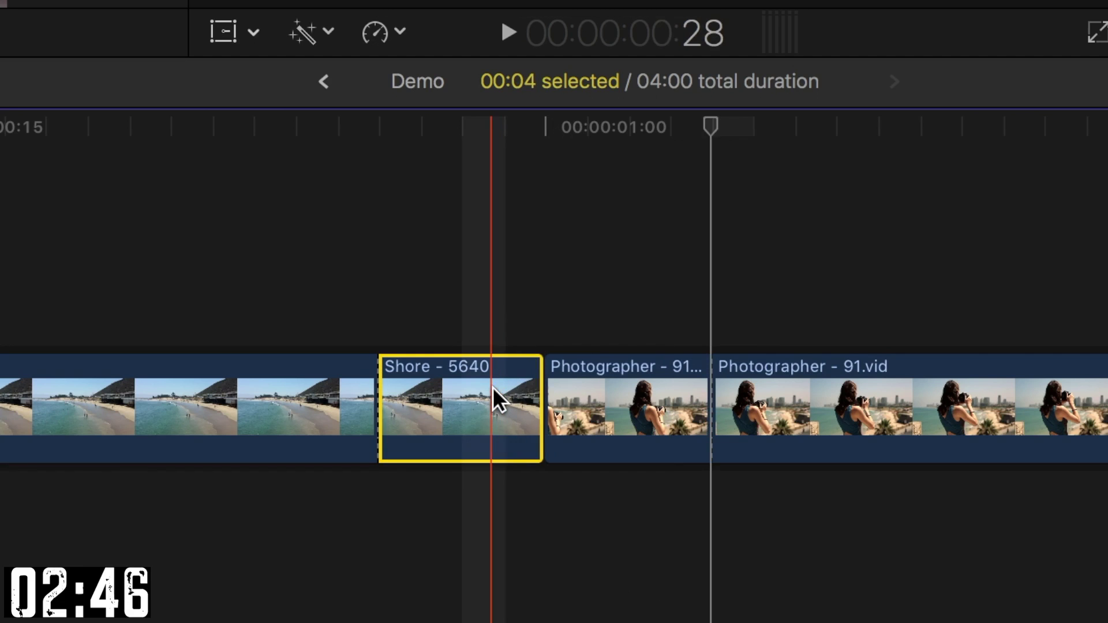
pyautogui.keyDown('super'); pyautogui.click(593, 404); pyautogui.keyUp('super')
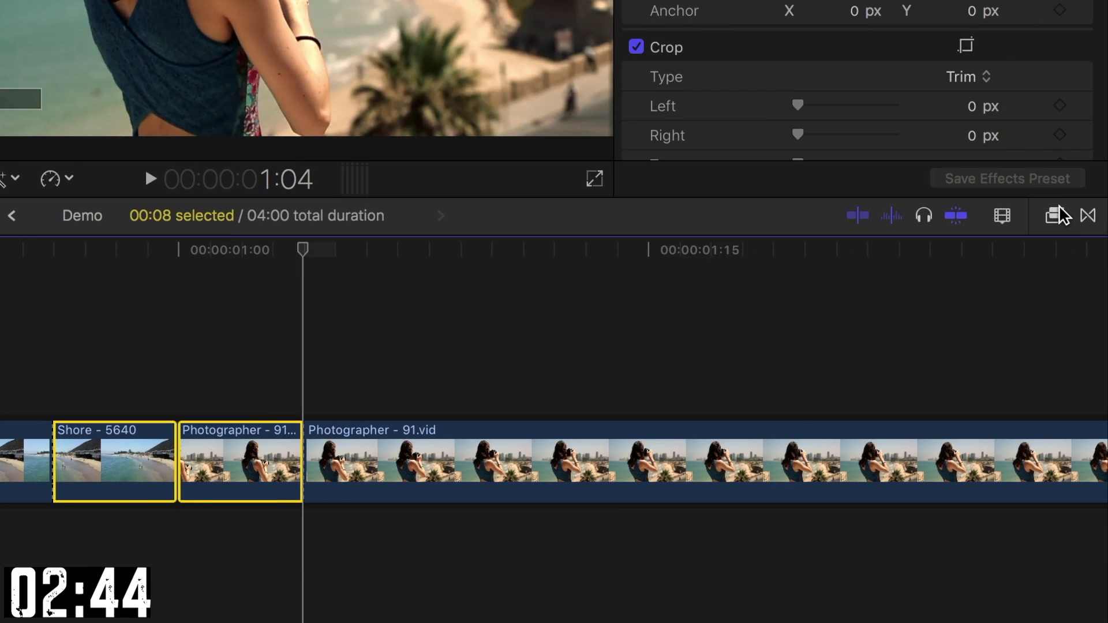
# Apply the Blur > Zoom effect to both selected four-frame pieces.
pyautogui.click(1059, 206)
pyautogui.click(747, 451)
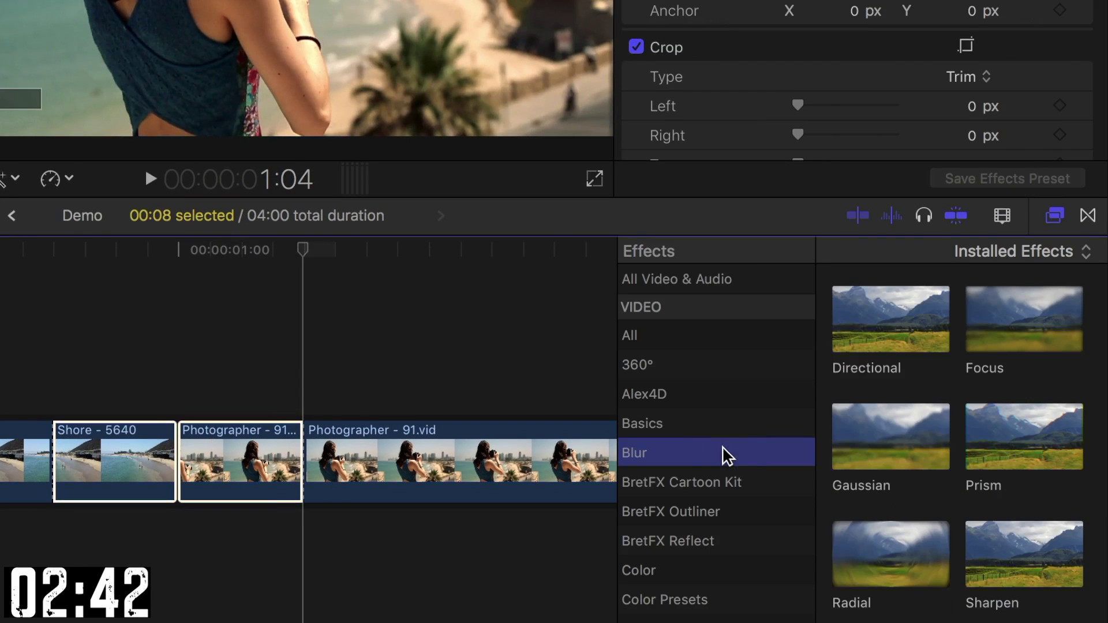
pyautogui.scroll(-3, 910, 423)
pyautogui.click(877, 580)
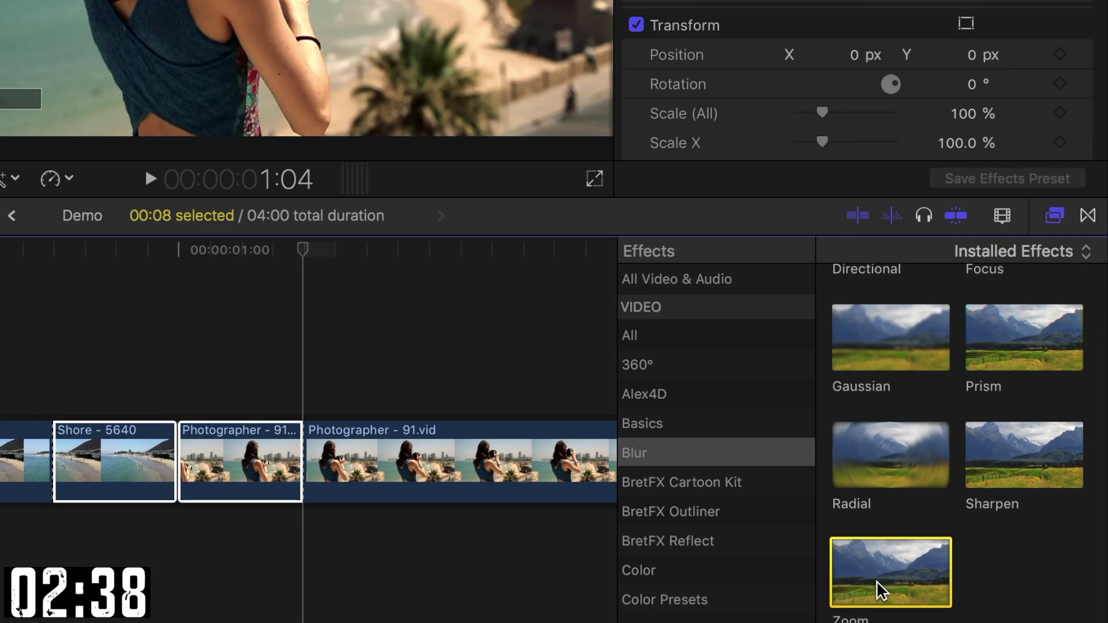
pyautogui.doubleClick(877, 580)
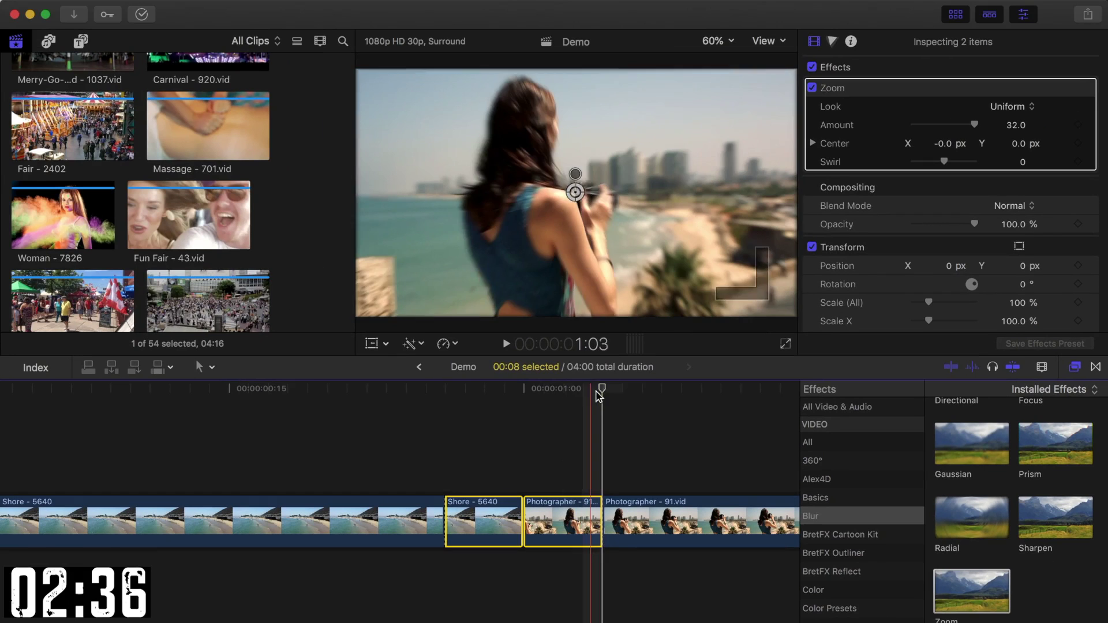
pyautogui.moveTo(599, 392); pyautogui.dragTo(453, 388)
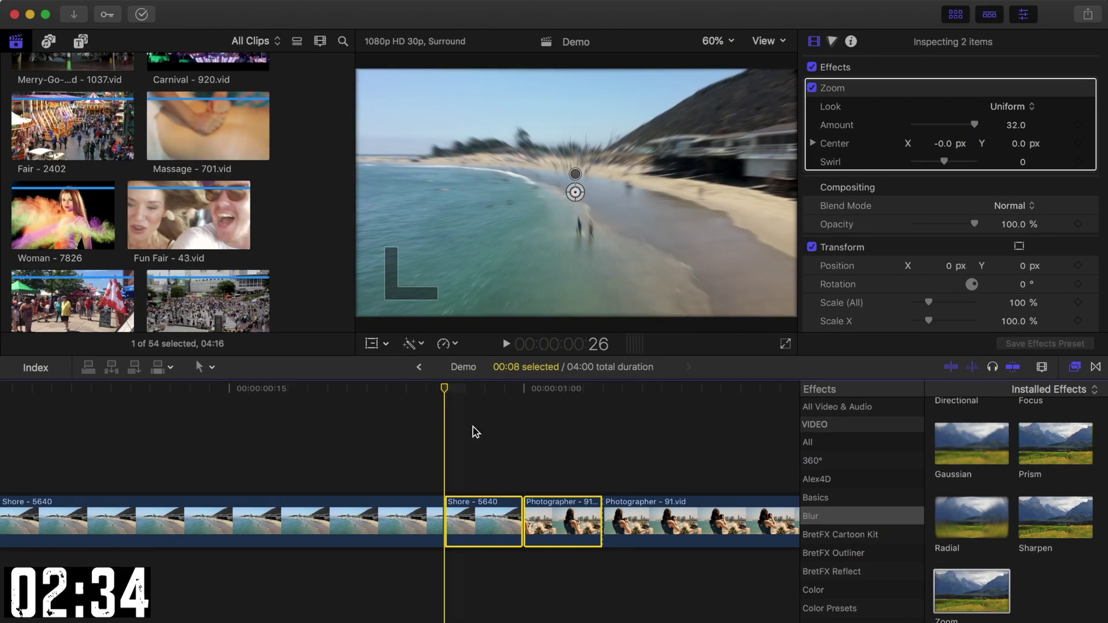
# At the Shore piece's start, set Zoom Amount to 0 and keyframe Amount and Scale.
pyautogui.click(485, 518)
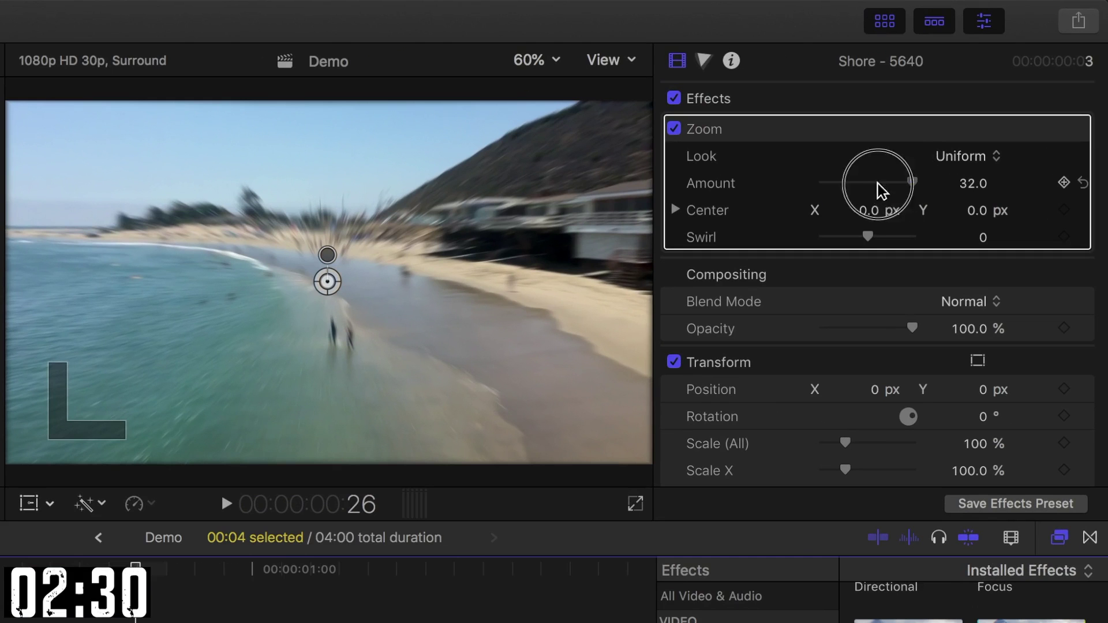
pyautogui.moveTo(880, 189); pyautogui.dragTo(794, 185)
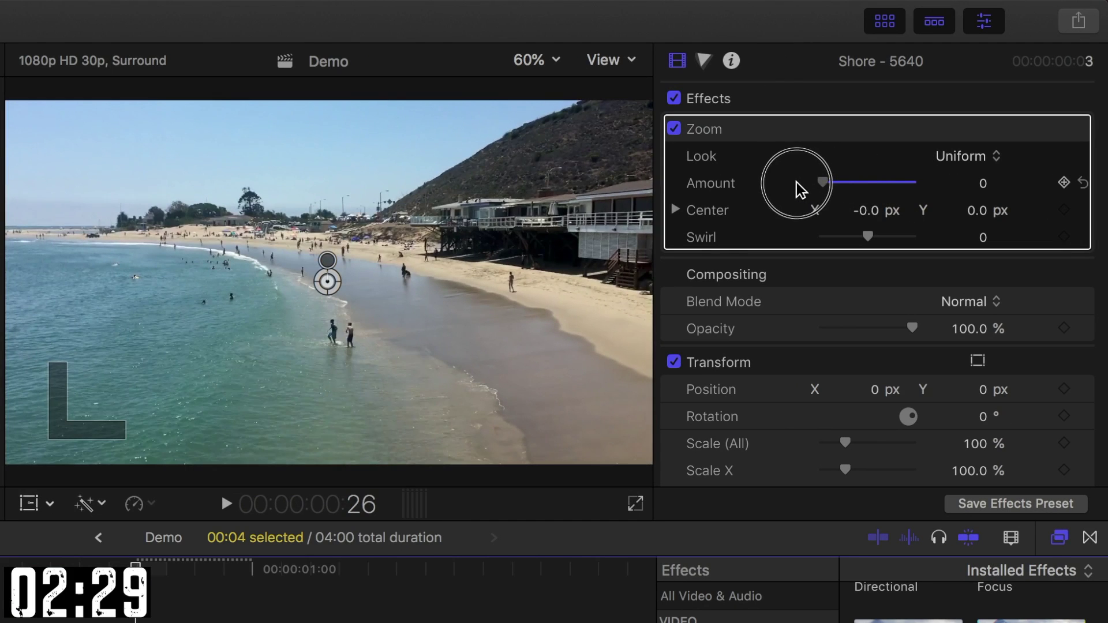
pyautogui.click(1063, 183)
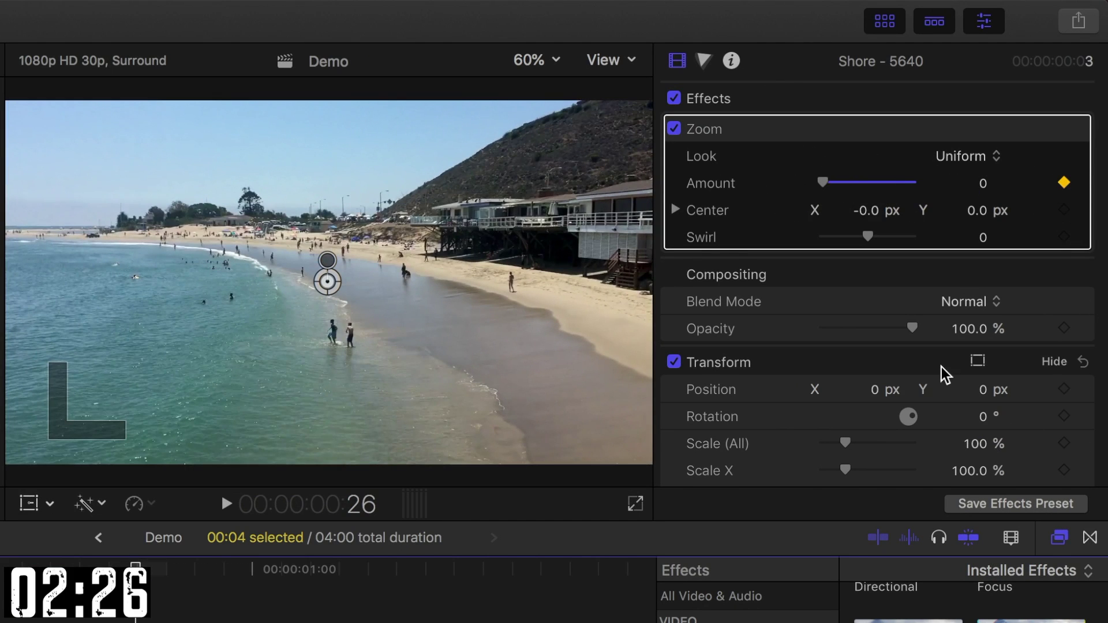
pyautogui.scroll(-5, 944, 374)
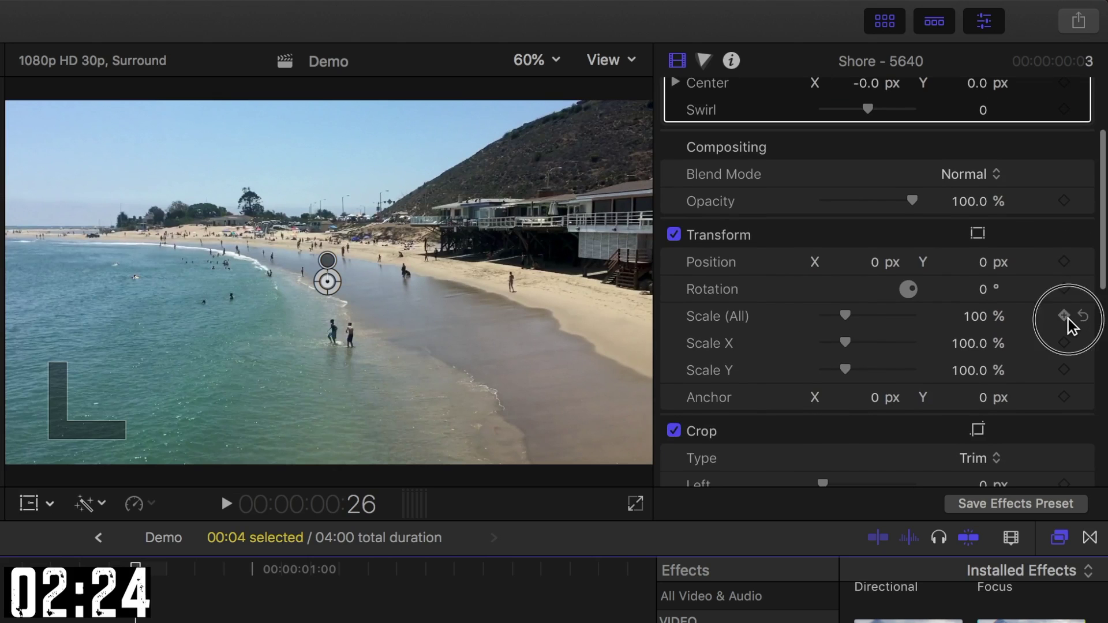
pyautogui.click(1064, 315)
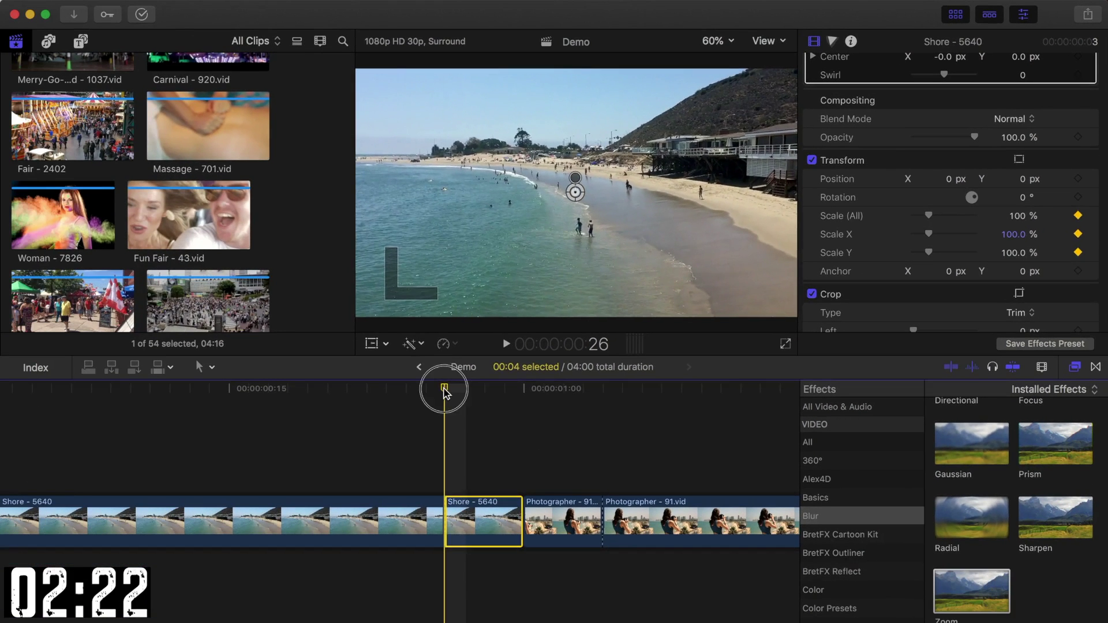
# At the Shore piece's end, set Zoom Amount to 32 and Scale (All) to 1000%.
pyautogui.moveTo(445, 393); pyautogui.dragTo(534, 393)
pyautogui.scroll(3, 926, 169)
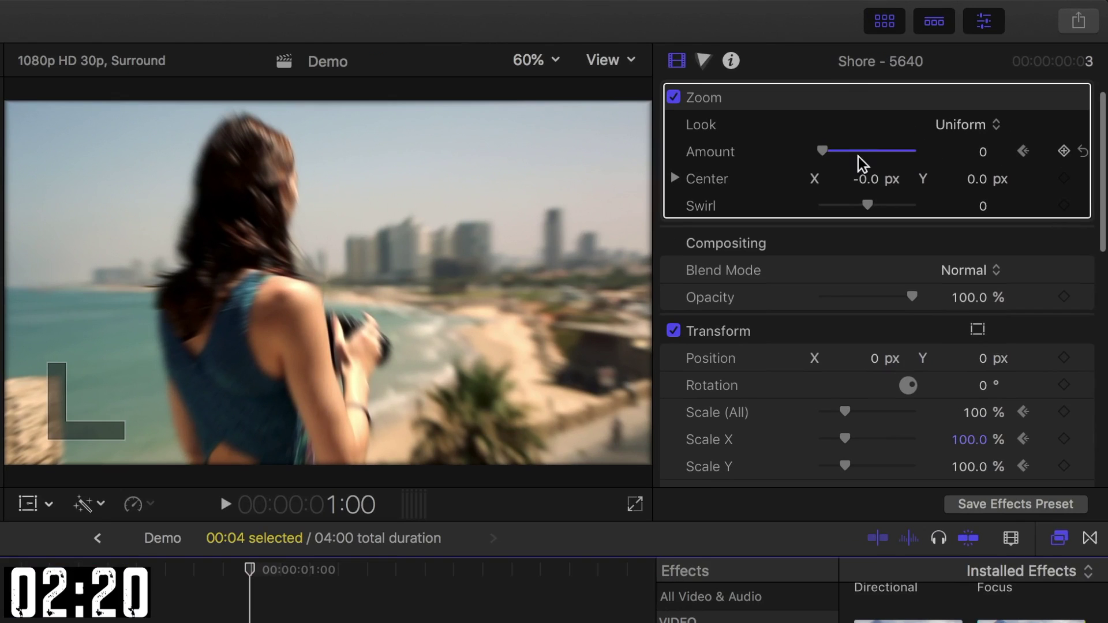
pyautogui.moveTo(913, 106); pyautogui.dragTo(988, 110)
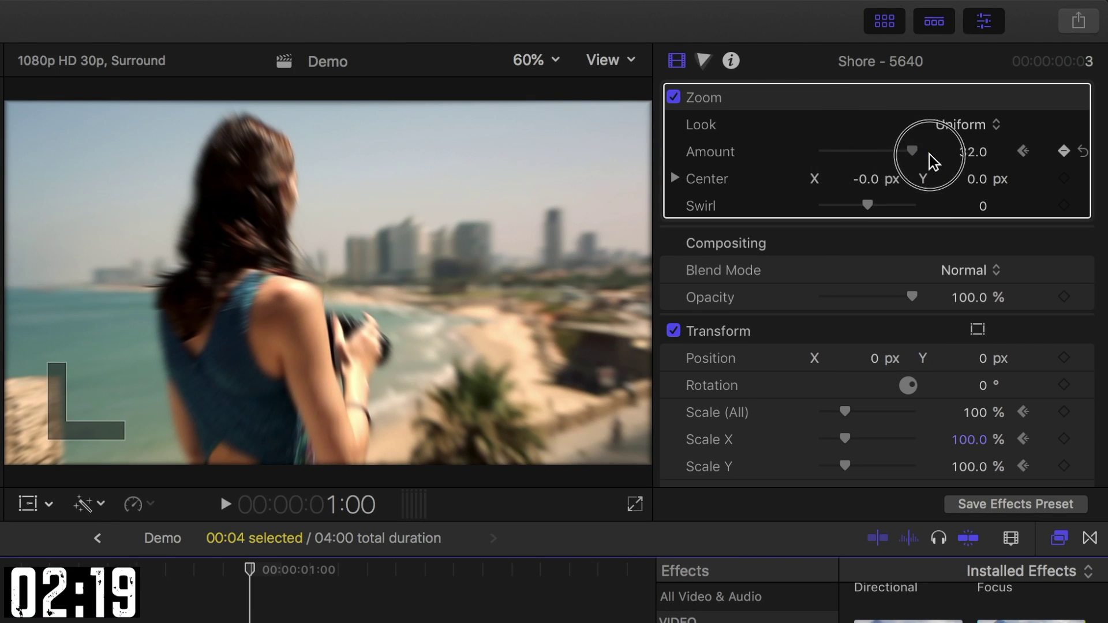
pyautogui.click(970, 413)
pyautogui.write('1000')
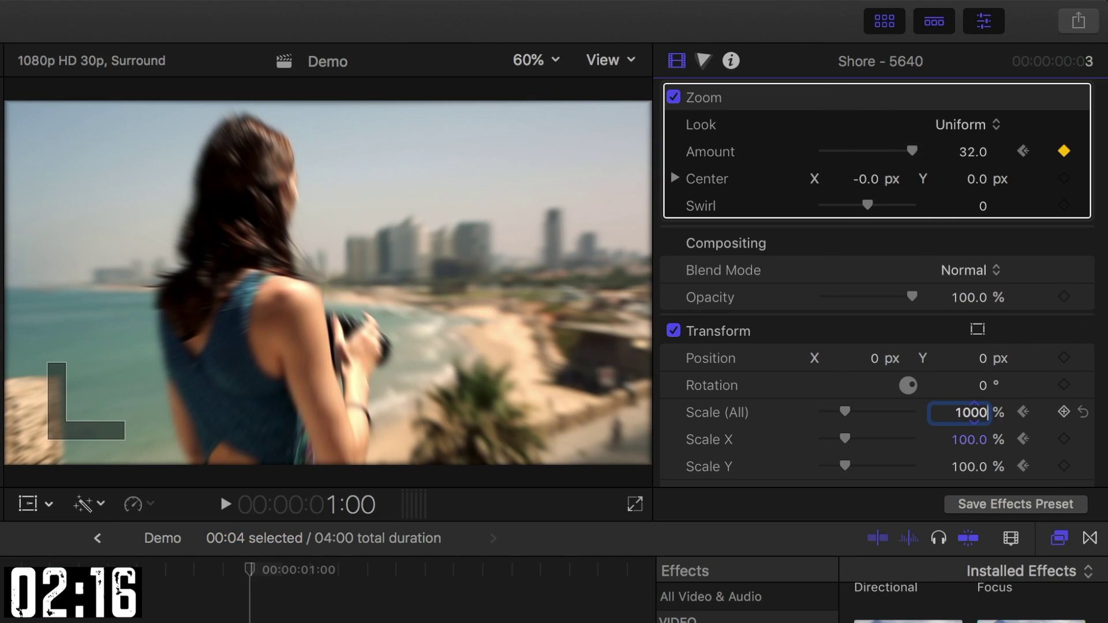
pyautogui.press('Return')
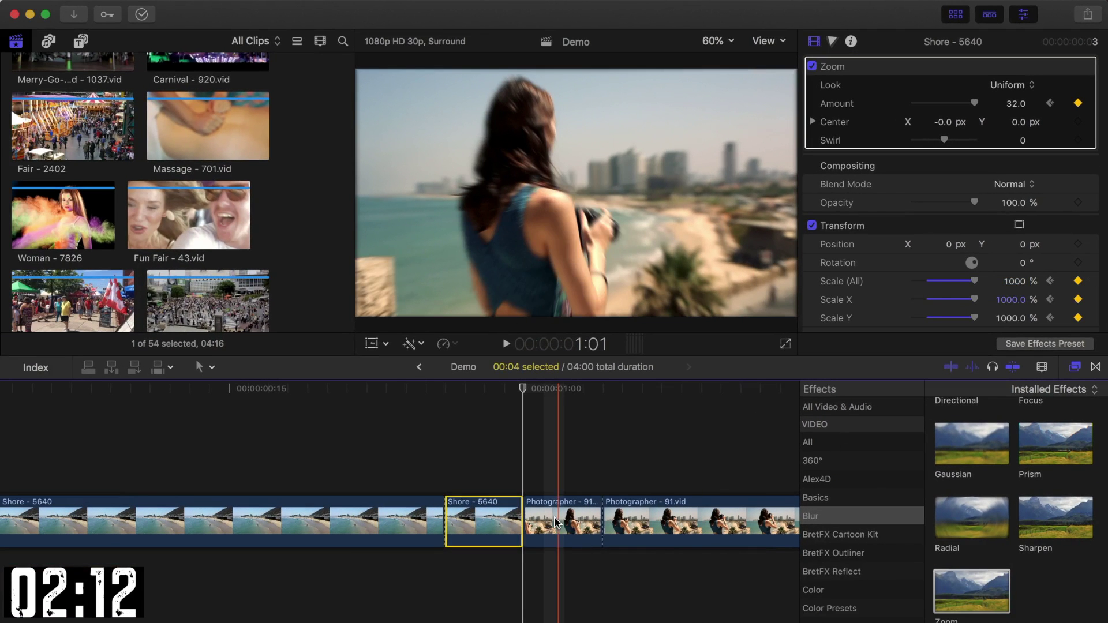
# At 1:00, keyframe the Photographer piece's Zoom Amount and Scale (All) at 1000%.
pyautogui.click(558, 523)
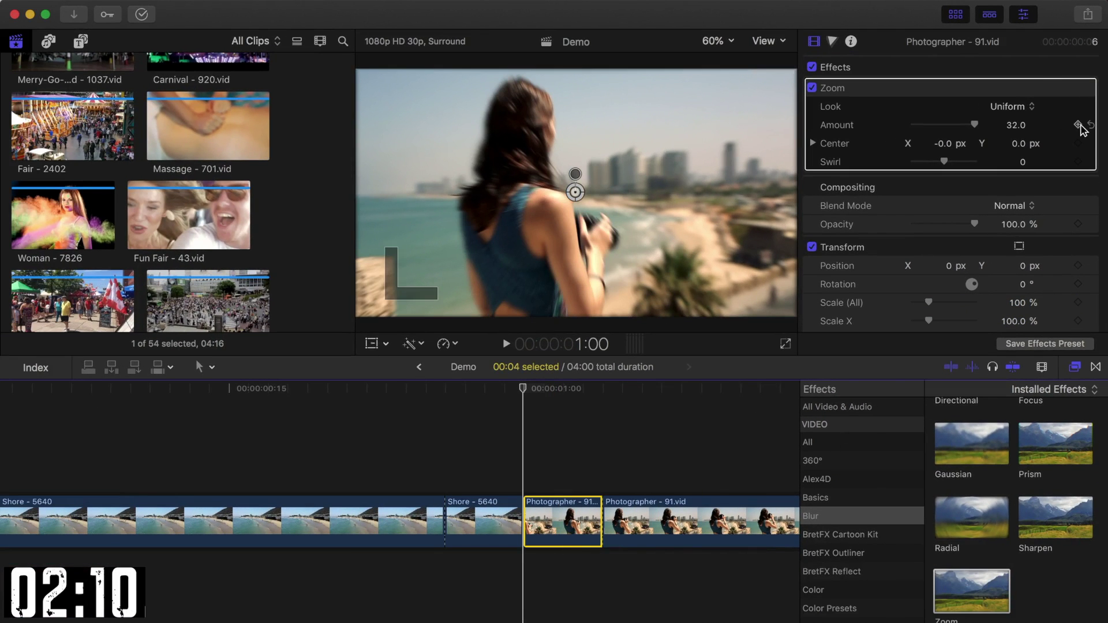
pyautogui.click(1078, 125)
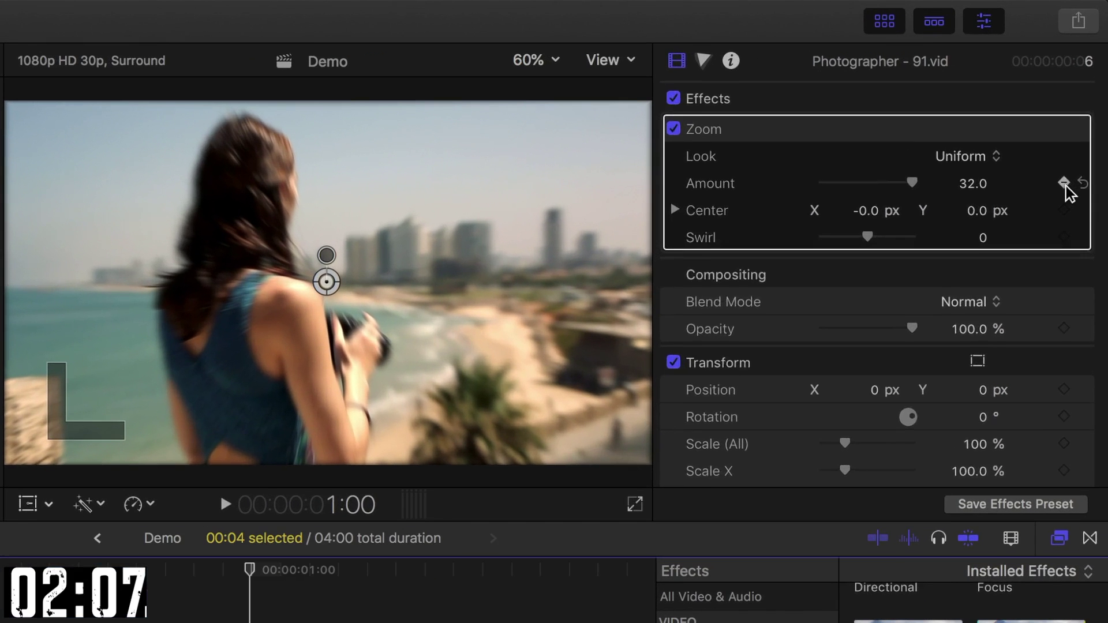
pyautogui.scroll(-5, 1080, 129)
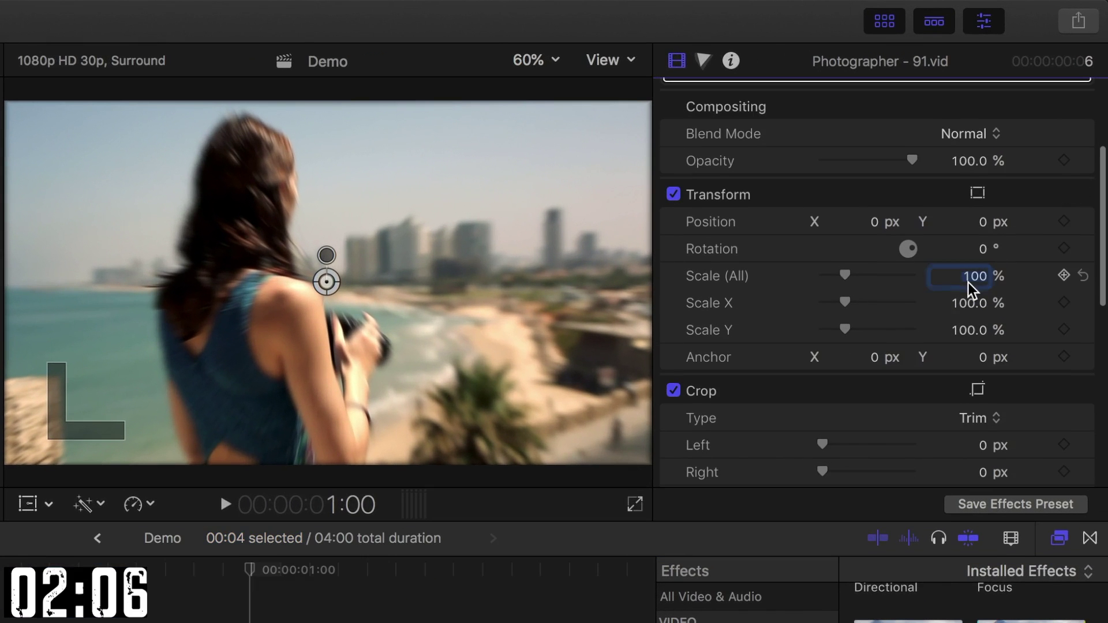
pyautogui.write('1000')
pyautogui.press('Return')
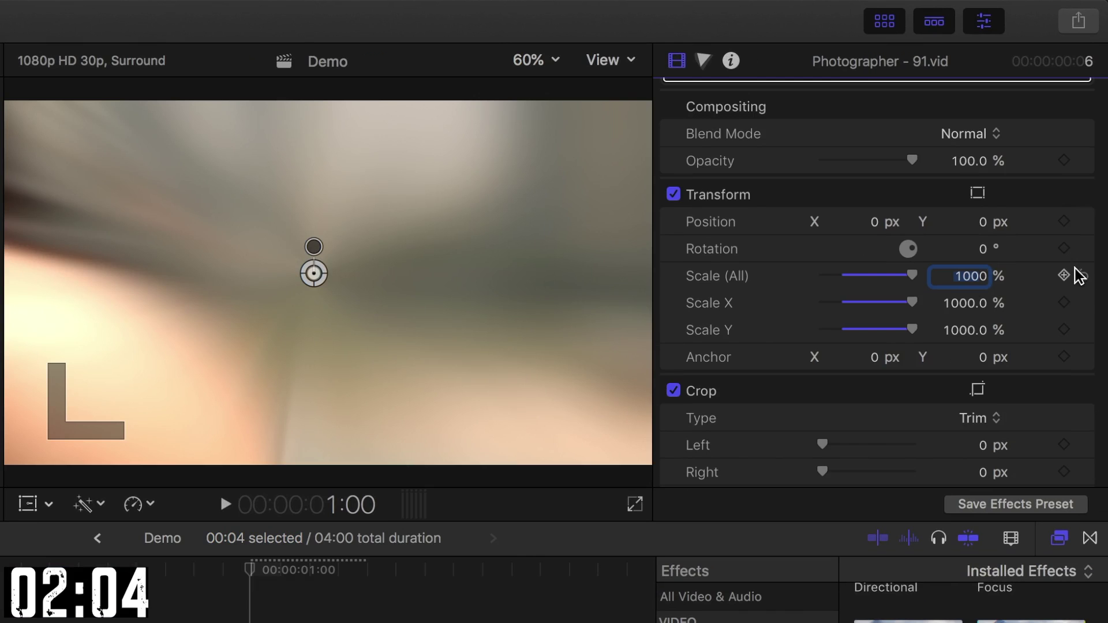
pyautogui.click(1074, 275)
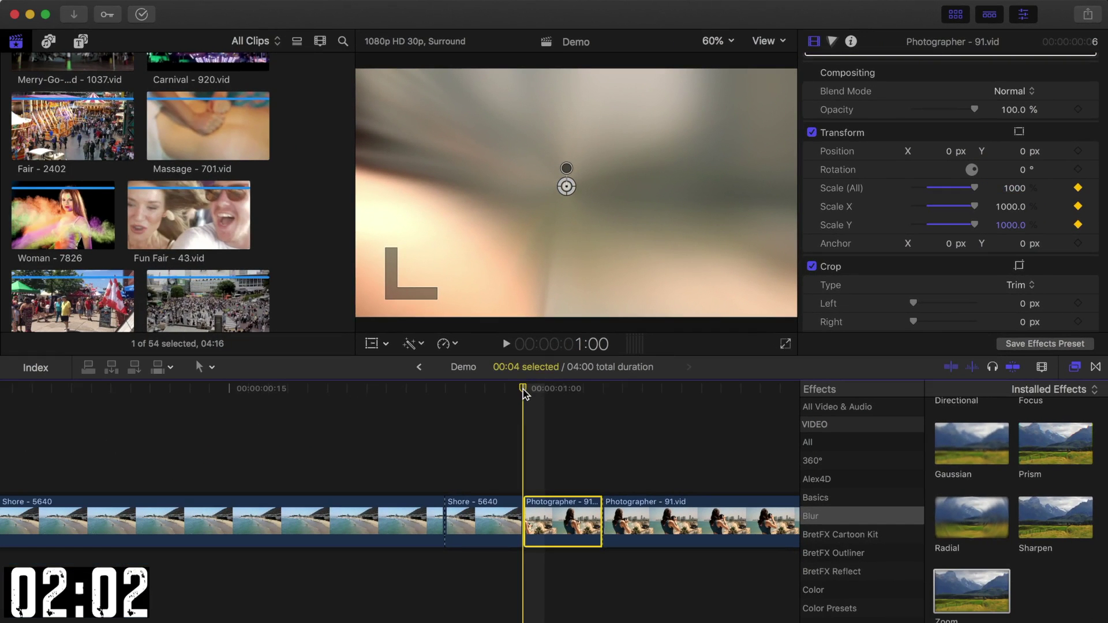
# At 1:04, set the Photographer piece's Zoom Amount to 0 and Scale to 100%.
pyautogui.moveTo(525, 394); pyautogui.dragTo(602, 398)
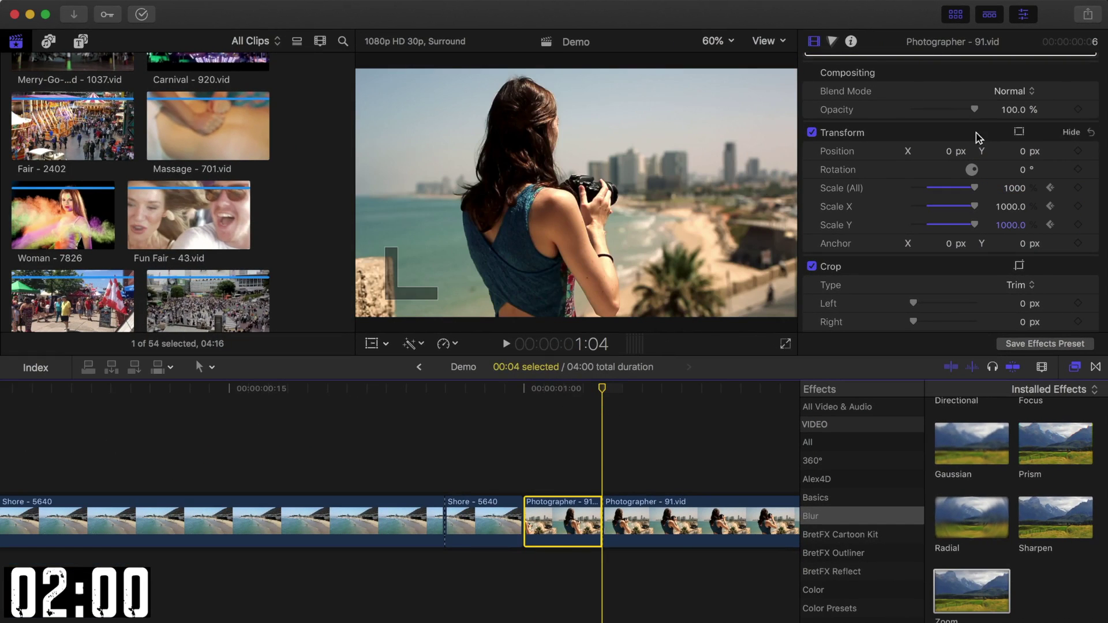
pyautogui.scroll(3, 981, 144)
pyautogui.moveTo(975, 90); pyautogui.dragTo(903, 87)
pyautogui.click(1014, 263)
pyautogui.write('100')
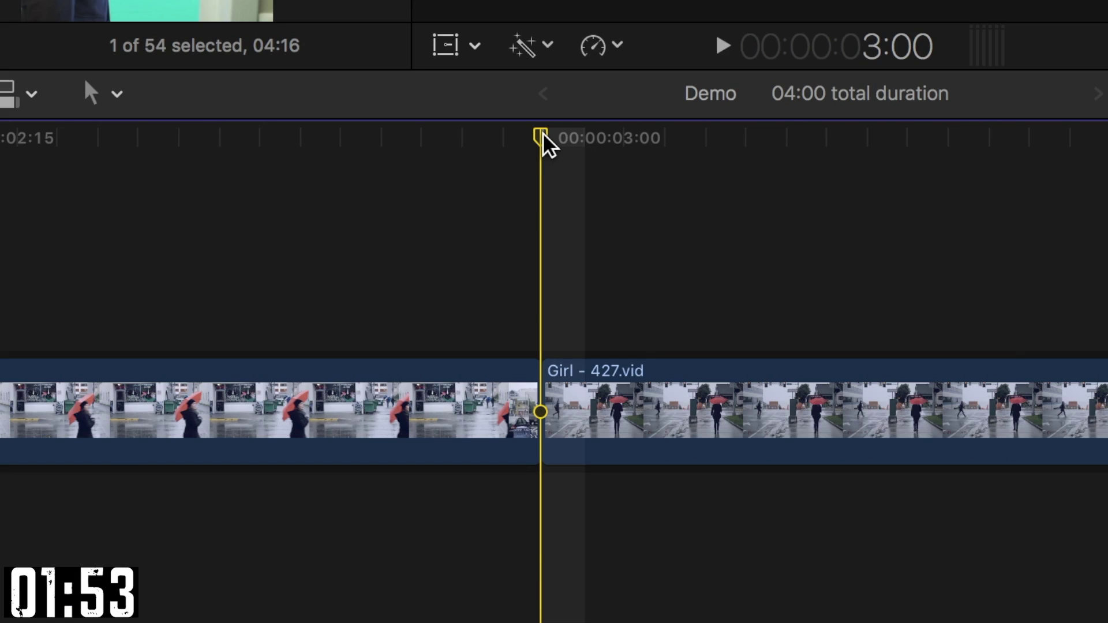
# Lift the Girl clip above the storyline, overlapping five frames, and blade both clips there.
pyautogui.press('Left')
pyautogui.press('Left')
pyautogui.press('Left')
pyautogui.press('Left')
pyautogui.press('Left')
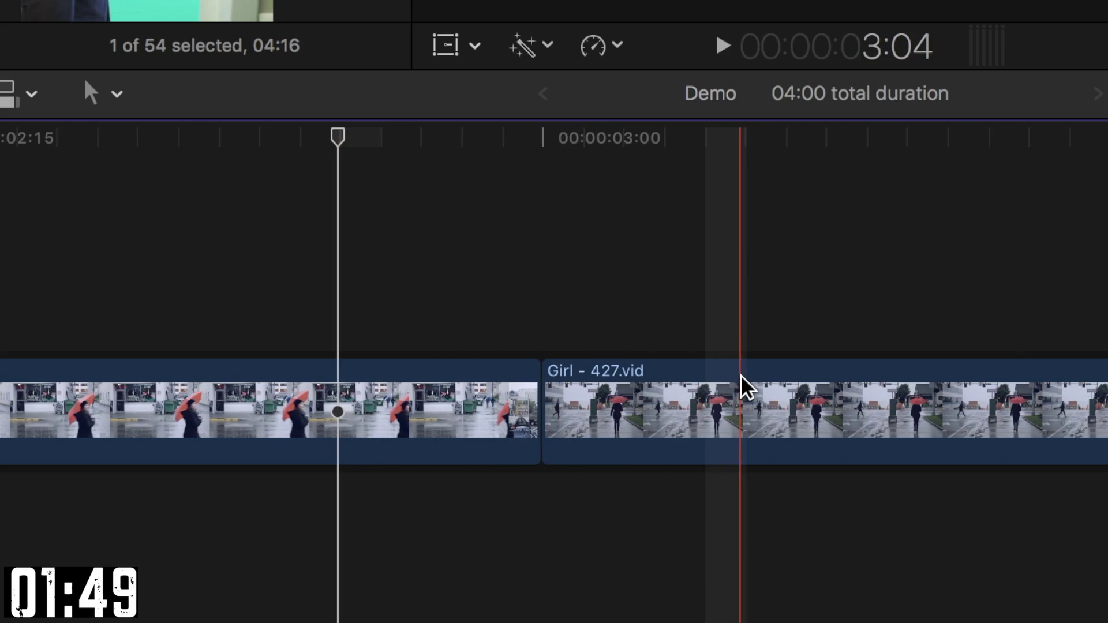
pyautogui.moveTo(716, 361); pyautogui.dragTo(546, 248)
pyautogui.press('super+b')
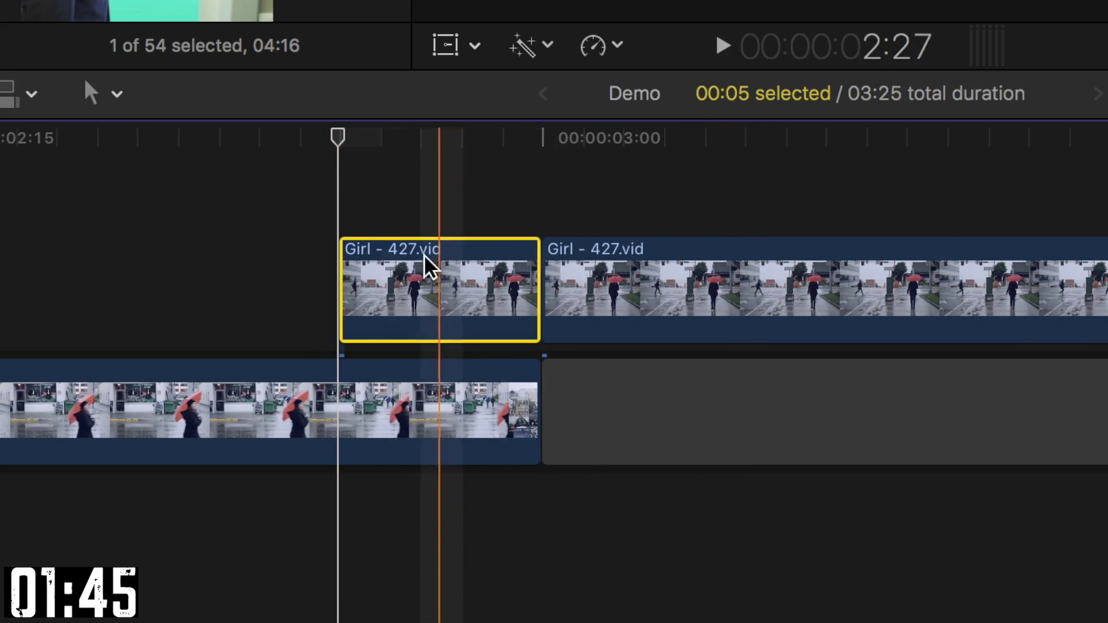
pyautogui.click(339, 395)
pyautogui.press('super+b')
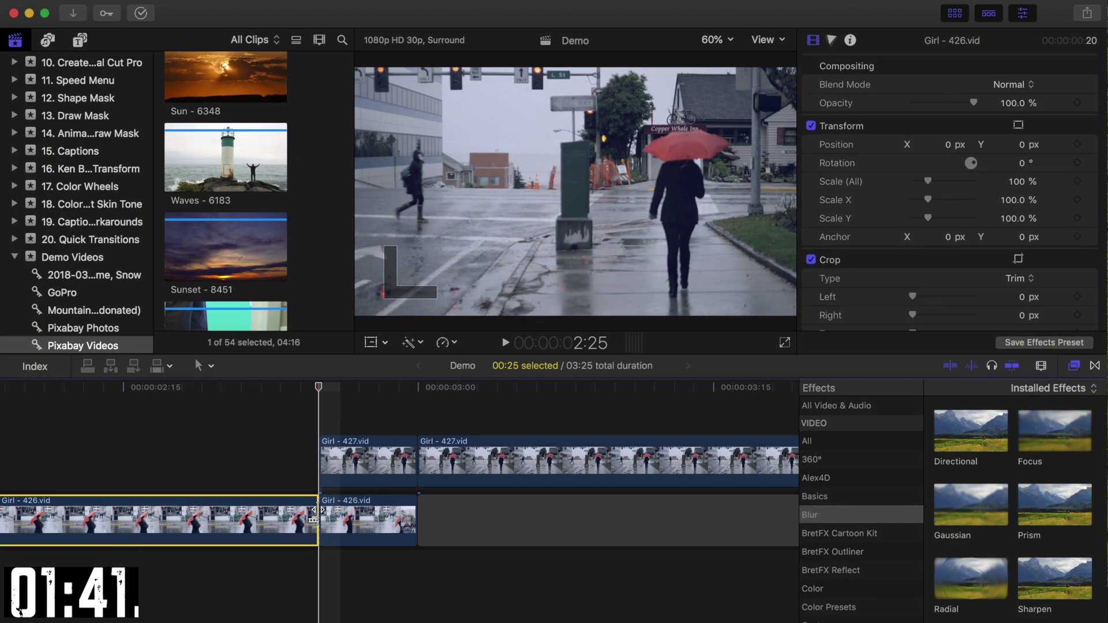
# Set the upper Girl - 427 piece's Scale to 0% at the overlap start.
pyautogui.click(371, 465)
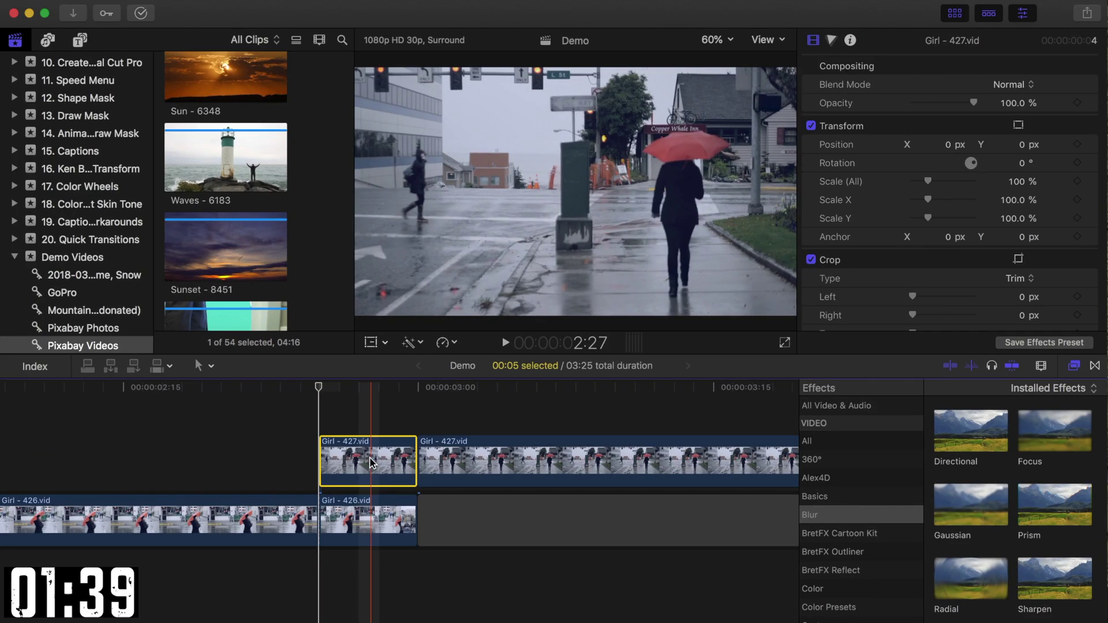
pyautogui.moveTo(931, 185); pyautogui.dragTo(897, 190)
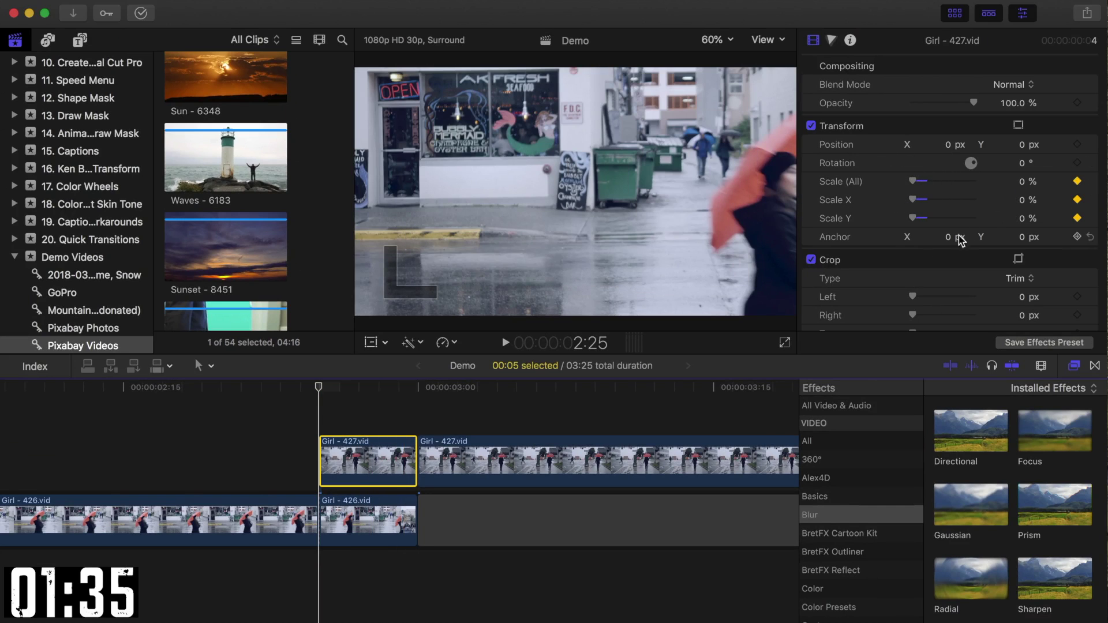
pyautogui.press('super+Down')
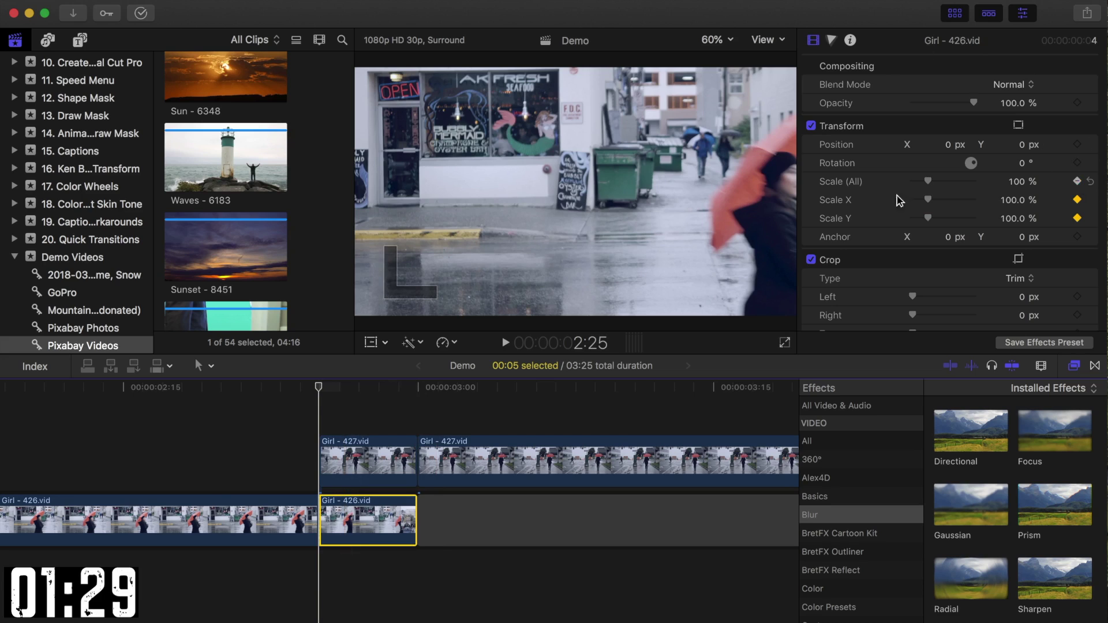
# At 3:00, set the upper piece's Scale to 100% and the lower Girl - 426 piece's to 1000%.
pyautogui.moveTo(320, 397); pyautogui.dragTo(417, 389)
pyautogui.click(368, 462)
pyautogui.click(1022, 183)
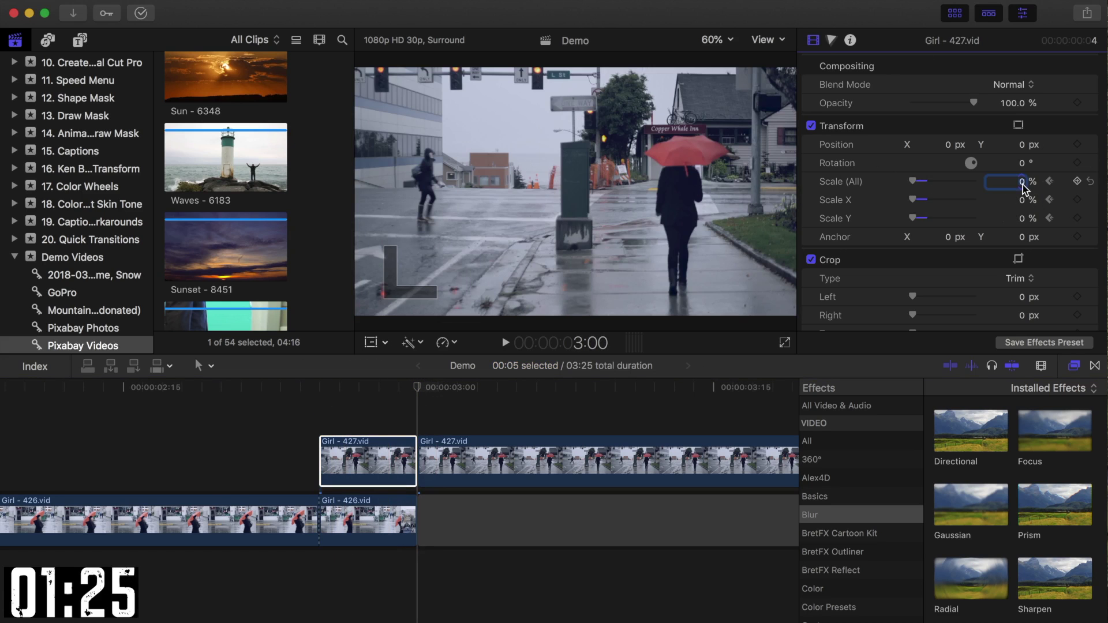
pyautogui.write('100')
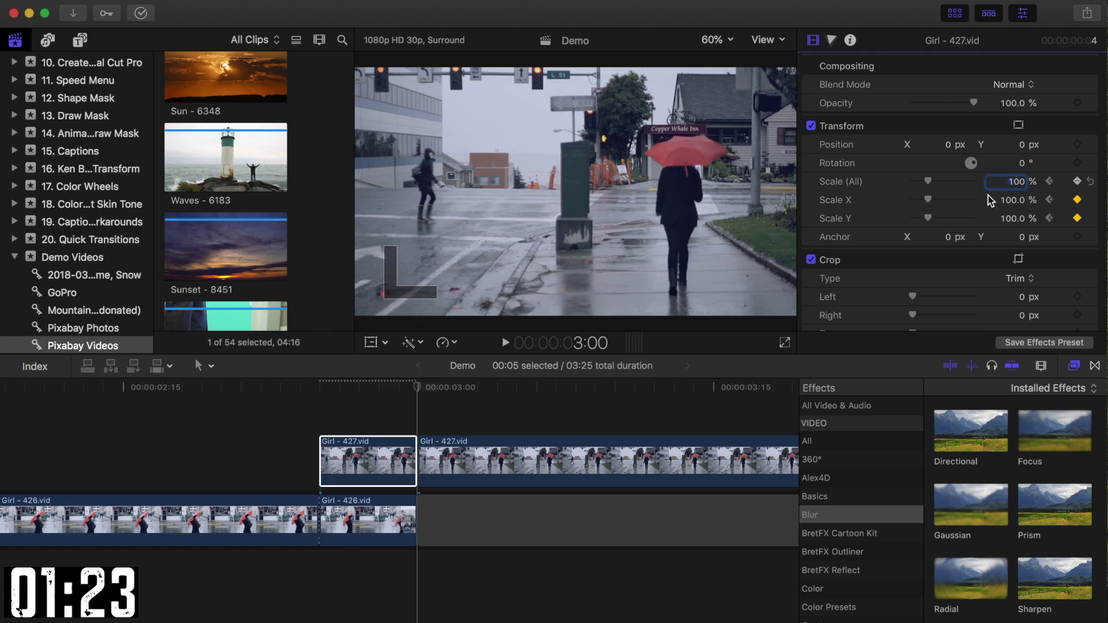
pyautogui.click(357, 519)
pyautogui.click(1015, 182)
pyautogui.write('1')
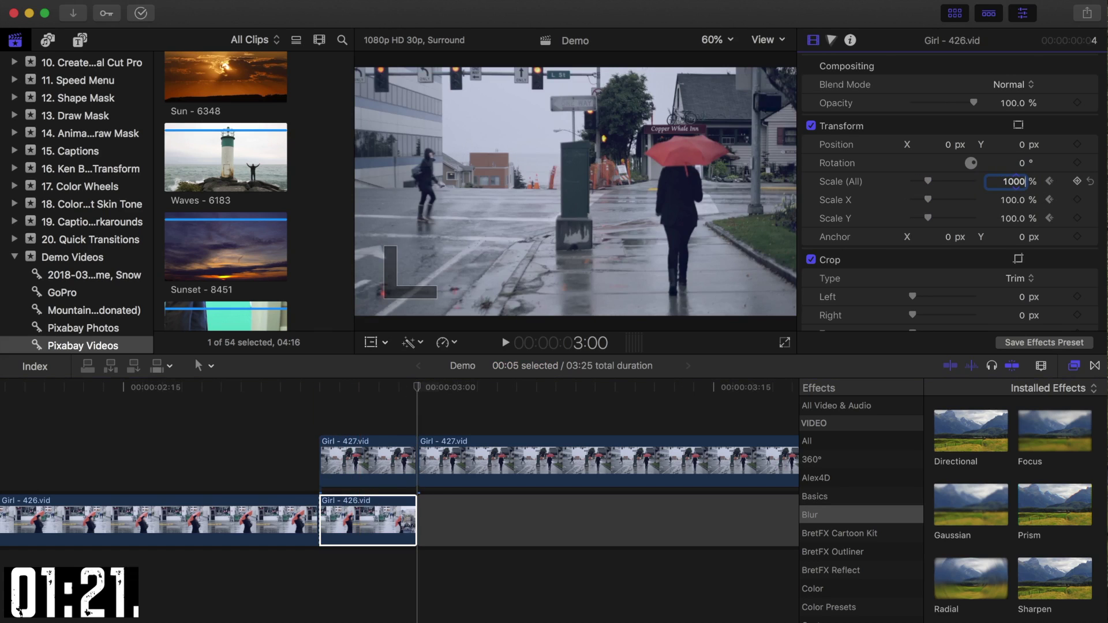
pyautogui.press('Return')
# Drag a Shape Mask onto the upper Girl - 427 clip and widen its feathered edge.
pyautogui.scroll(-8, 854, 491)
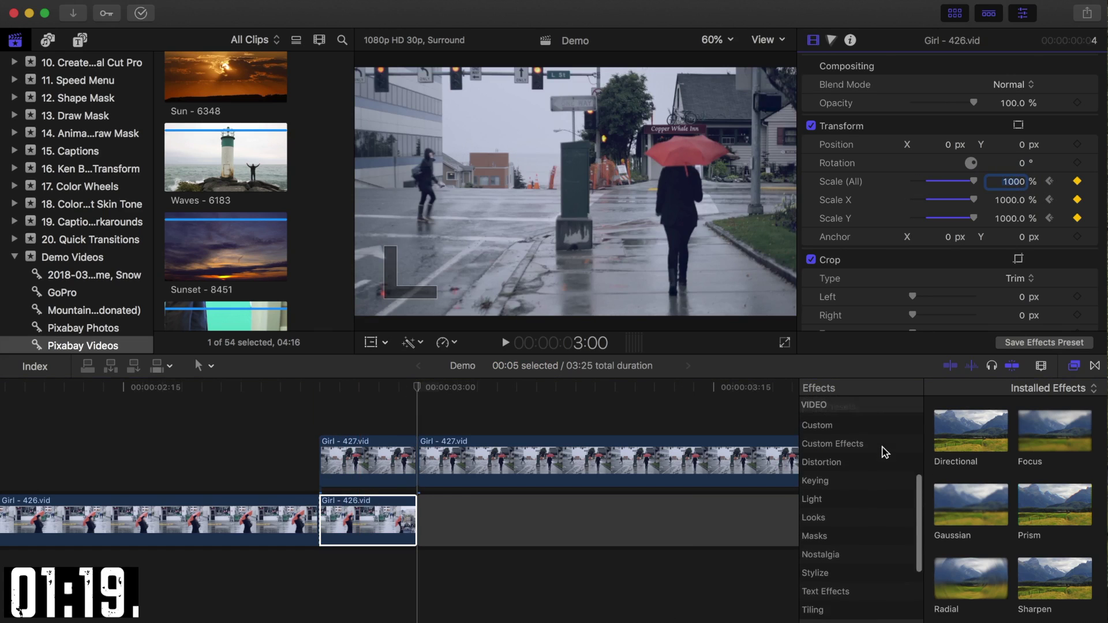
pyautogui.click(846, 500)
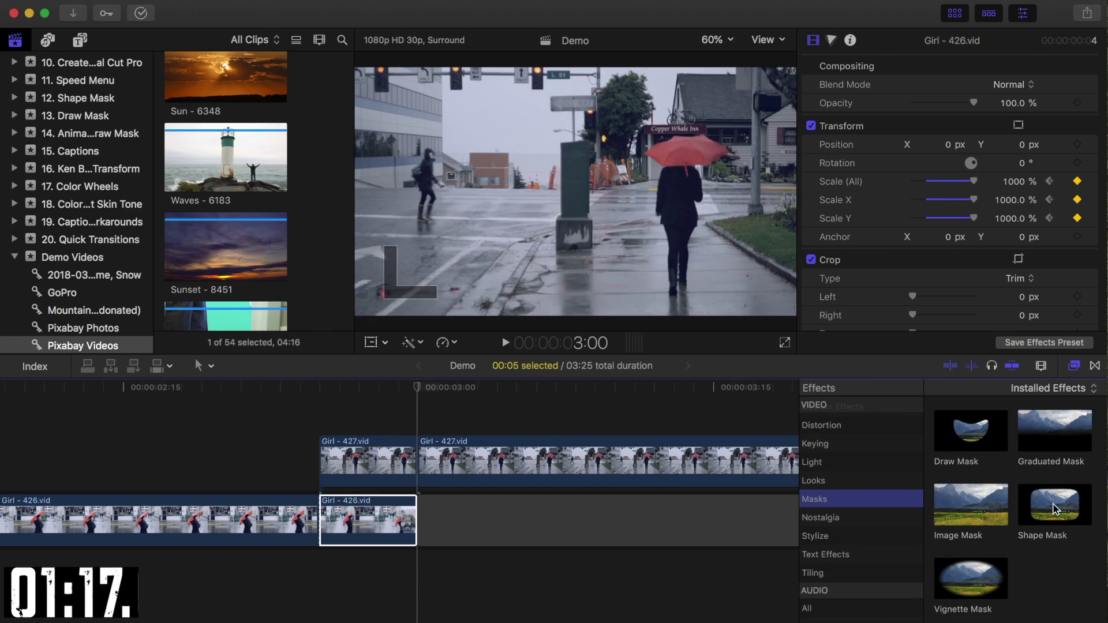
pyautogui.moveTo(1053, 509); pyautogui.dragTo(369, 462)
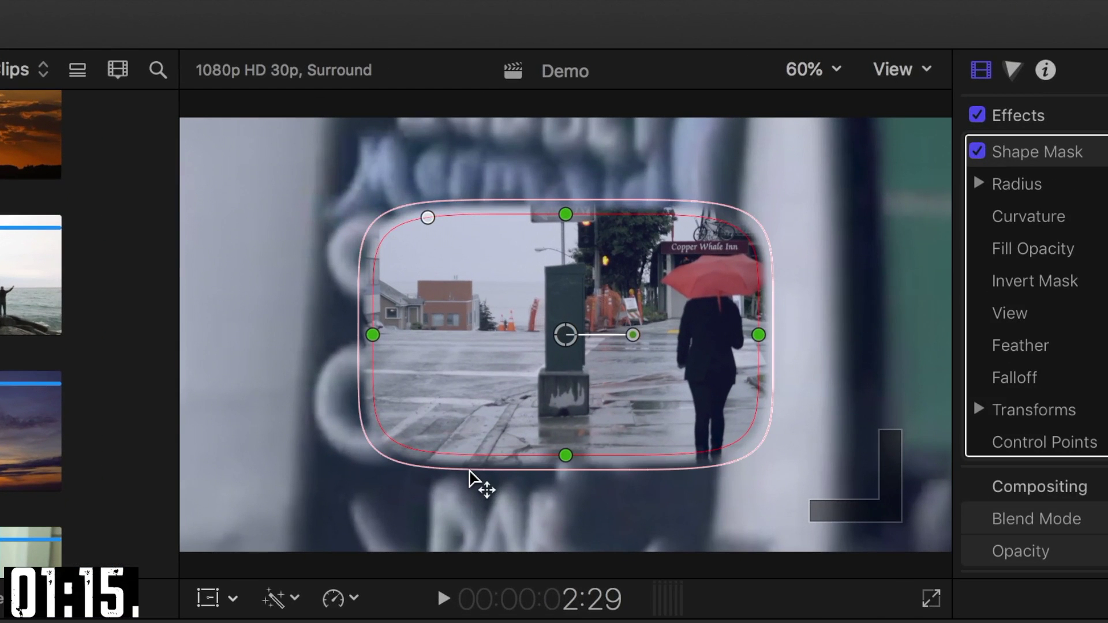
pyautogui.moveTo(469, 472); pyautogui.dragTo(477, 530)
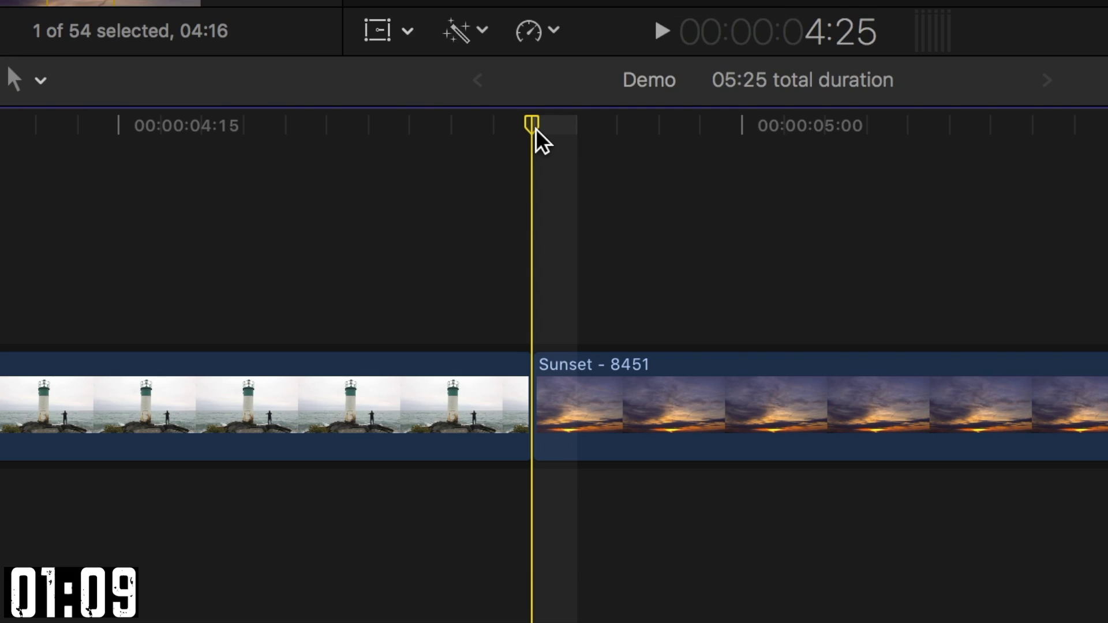
# Blade at 4:22 and 4:28 around the Waves–Sunset join and select both three-frame pieces.
pyautogui.press('Left')
pyautogui.press('Left')
pyautogui.press('Left')
pyautogui.press('super+b')
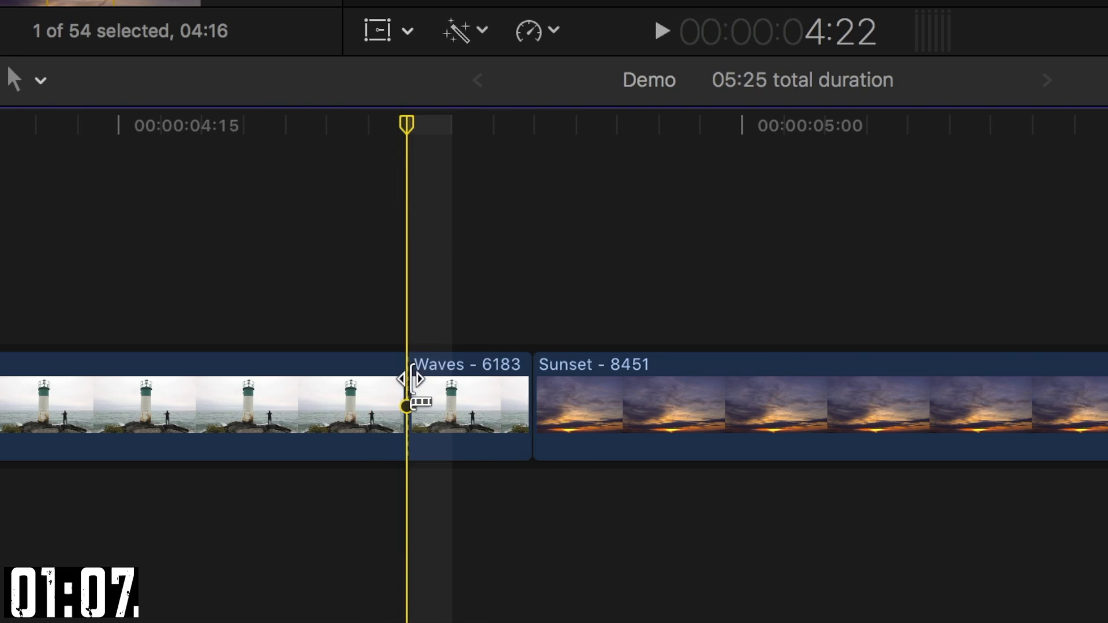
pyautogui.press('Right')
pyautogui.press('Right')
pyautogui.press('Right')
pyautogui.press('Right')
pyautogui.press('Right')
pyautogui.press('Right')
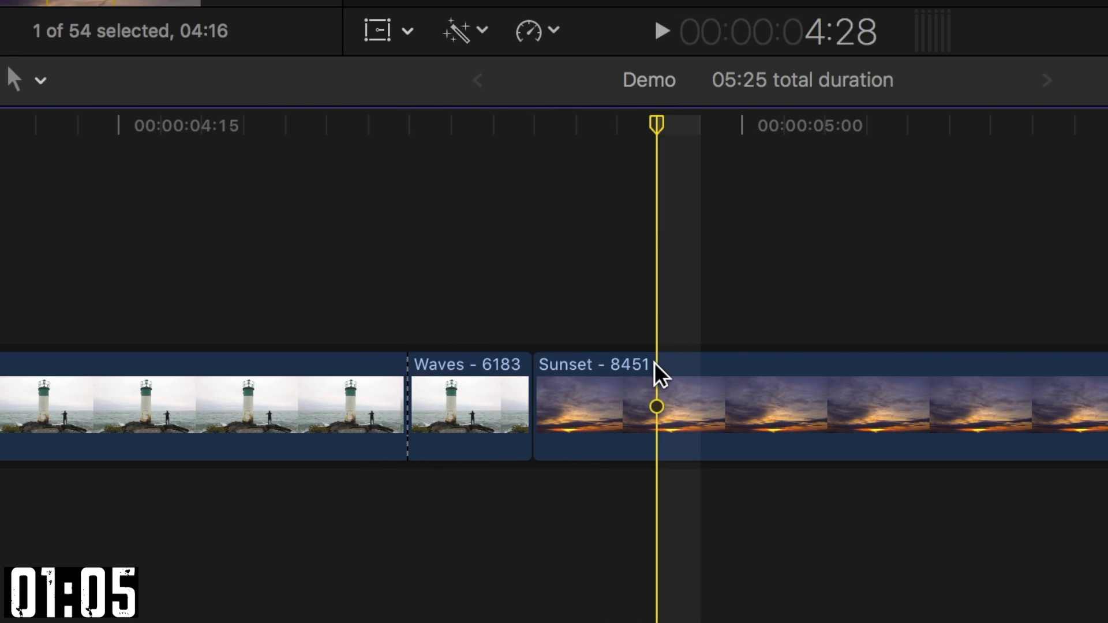
pyautogui.press('super+b')
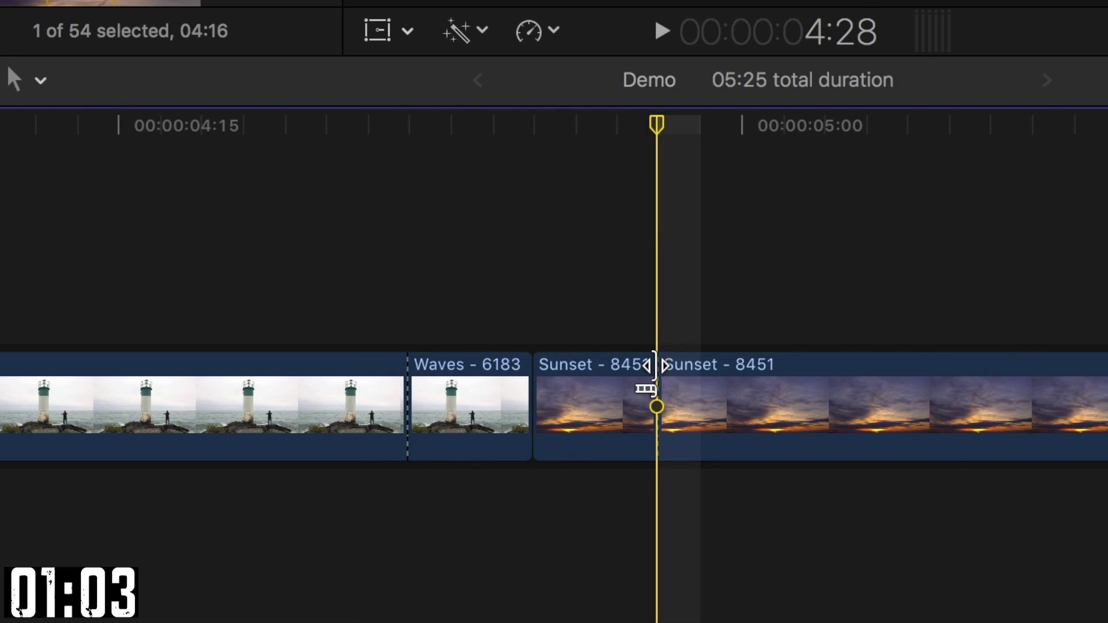
pyautogui.click(473, 391)
pyautogui.keyDown('super'); pyautogui.click(564, 392); pyautogui.keyUp('super')
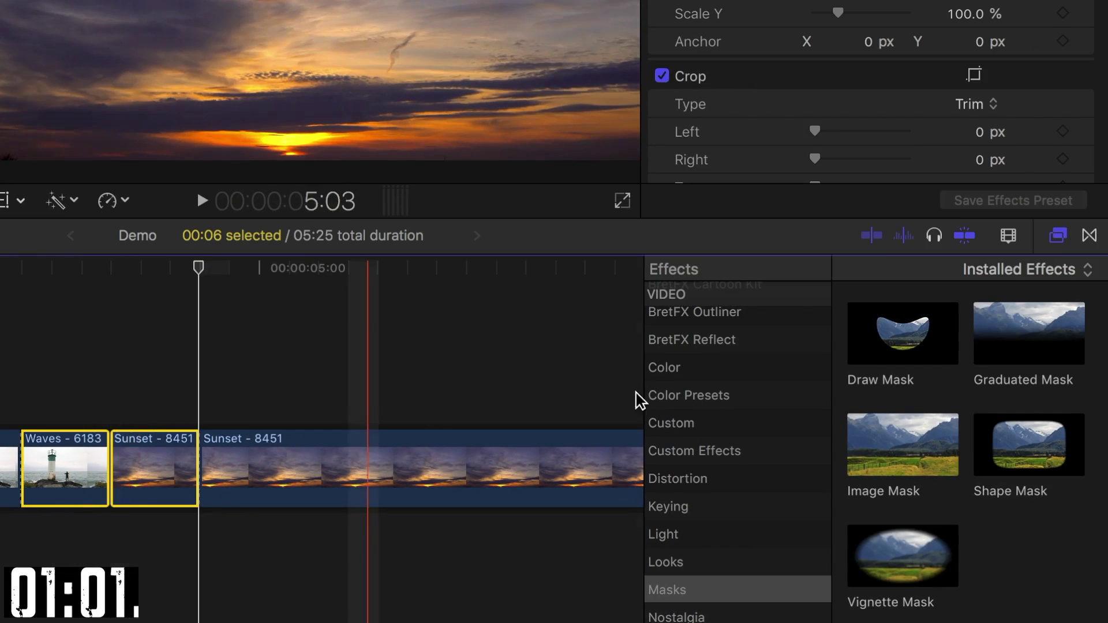
# Pick the Radial blur in the Effects browser's Blur category.
pyautogui.scroll(5, 722, 369)
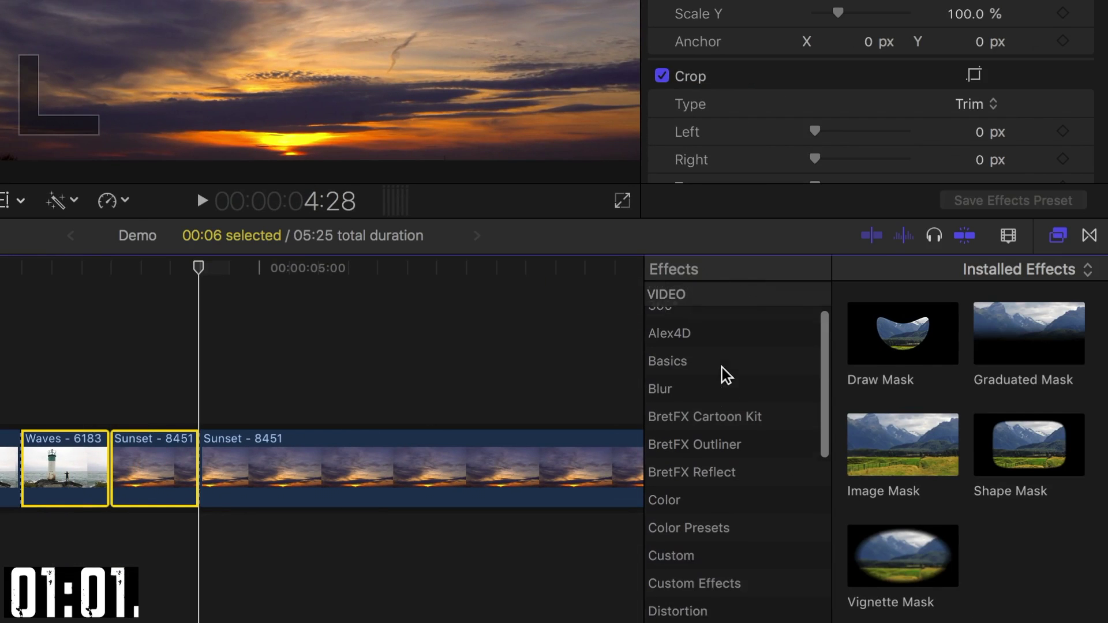
pyautogui.click(750, 395)
pyautogui.click(899, 549)
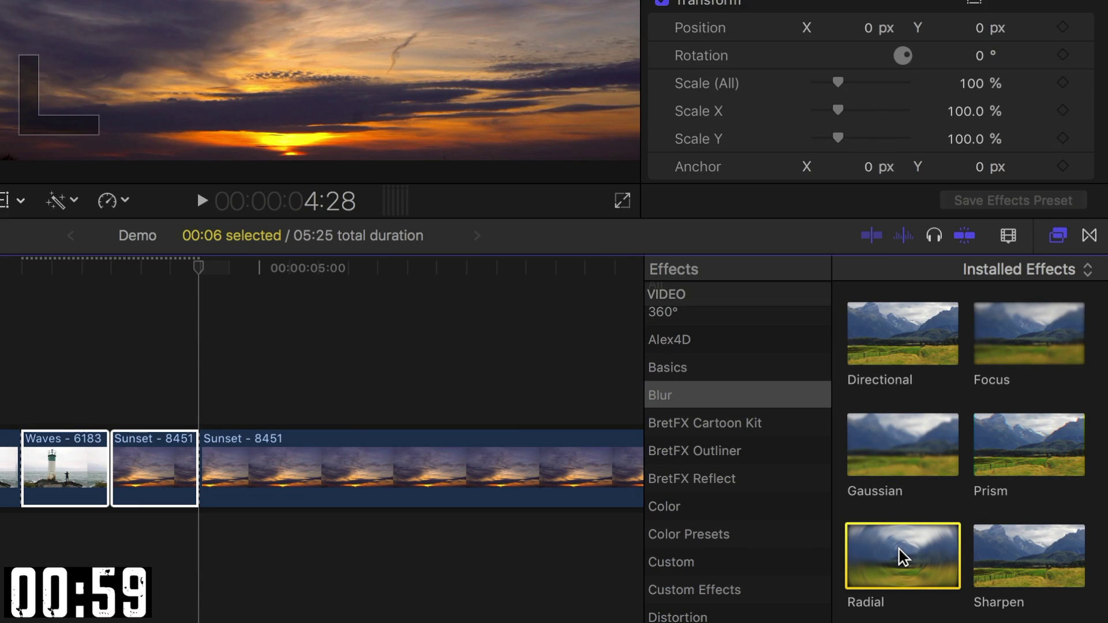
# Apply Radial blur to both pieces and keyframe the Waves piece at Amount 0 and Scale at 4:22.
pyautogui.doubleClick(899, 549)
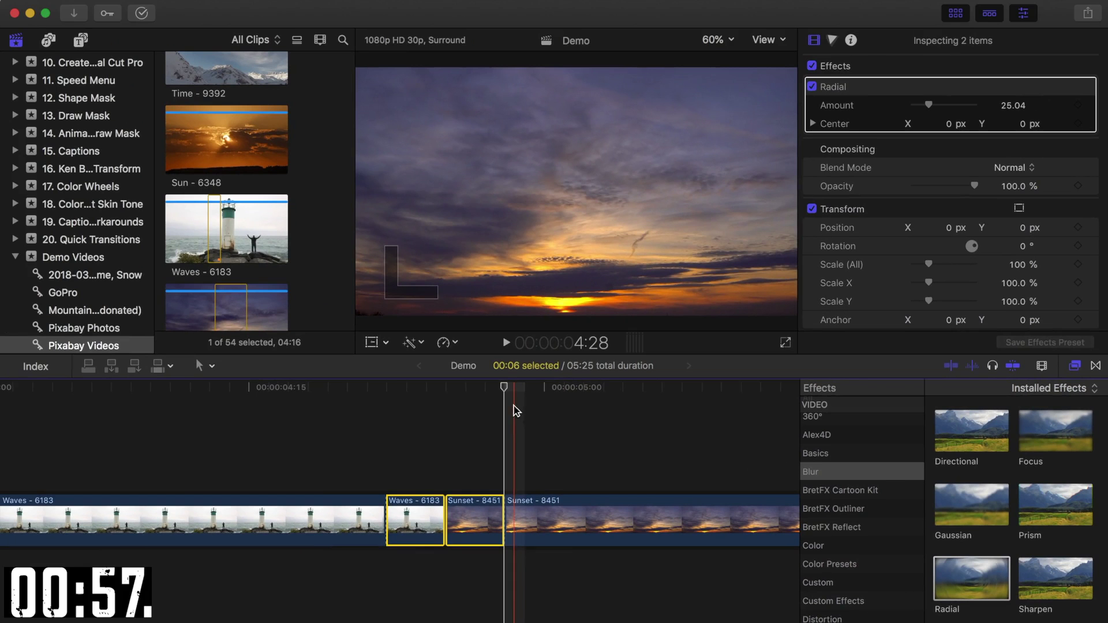
pyautogui.moveTo(504, 386); pyautogui.dragTo(388, 387)
pyautogui.click(427, 508)
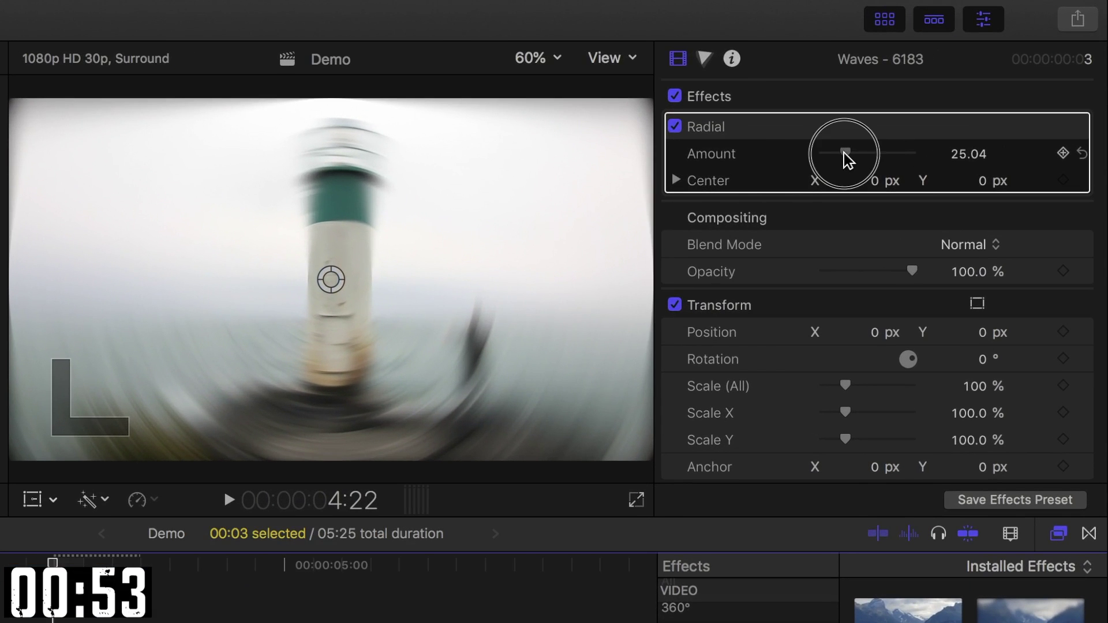
pyautogui.moveTo(844, 154); pyautogui.dragTo(776, 153)
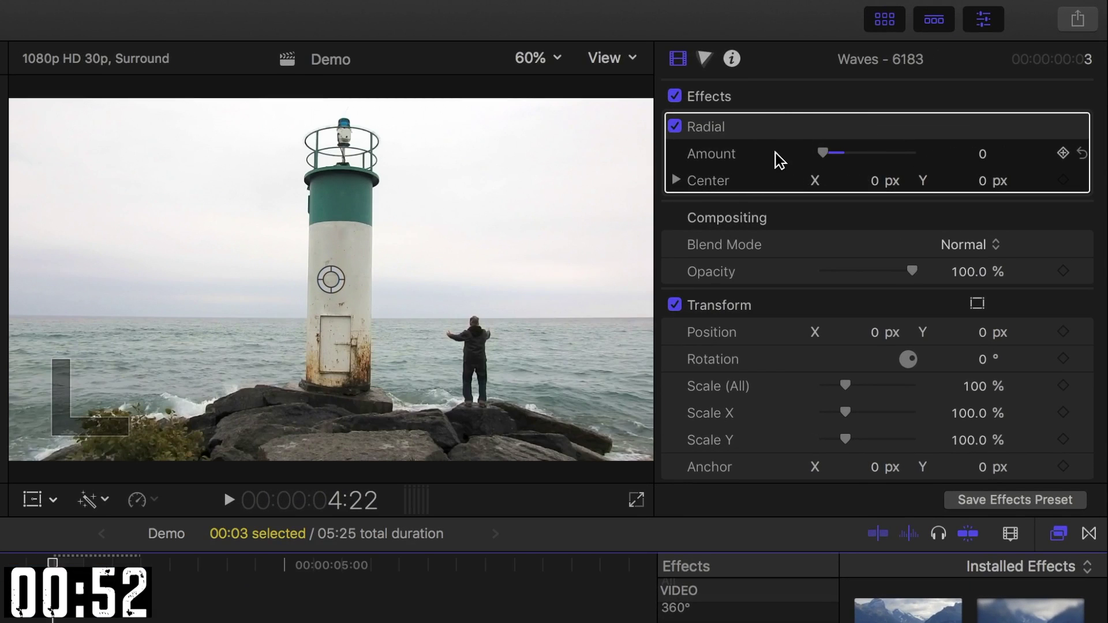
pyautogui.click(1065, 152)
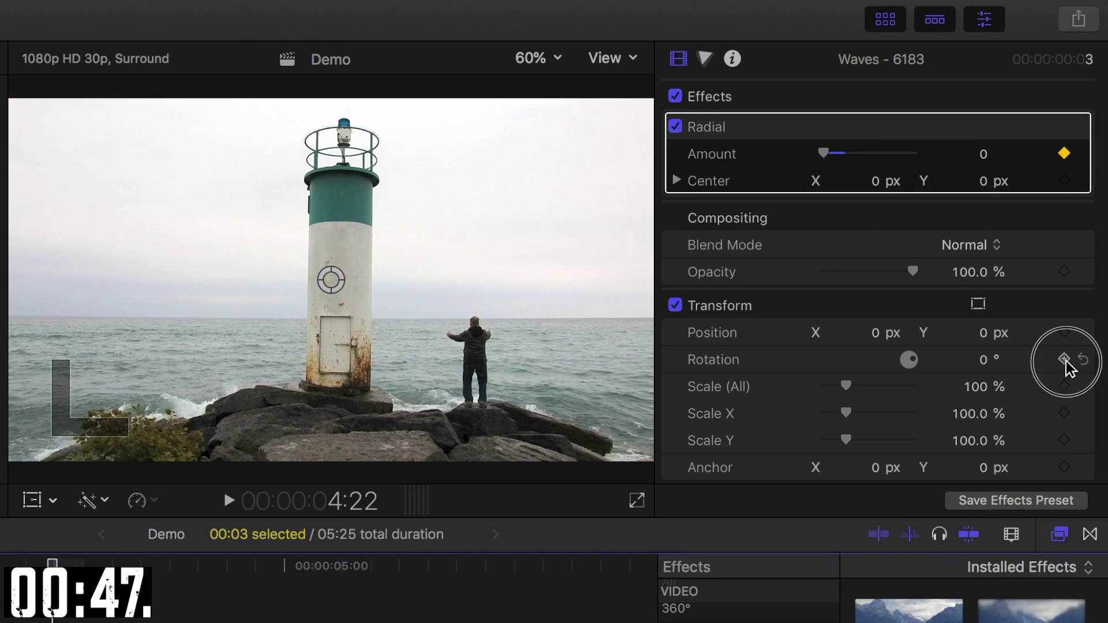
pyautogui.click(1064, 387)
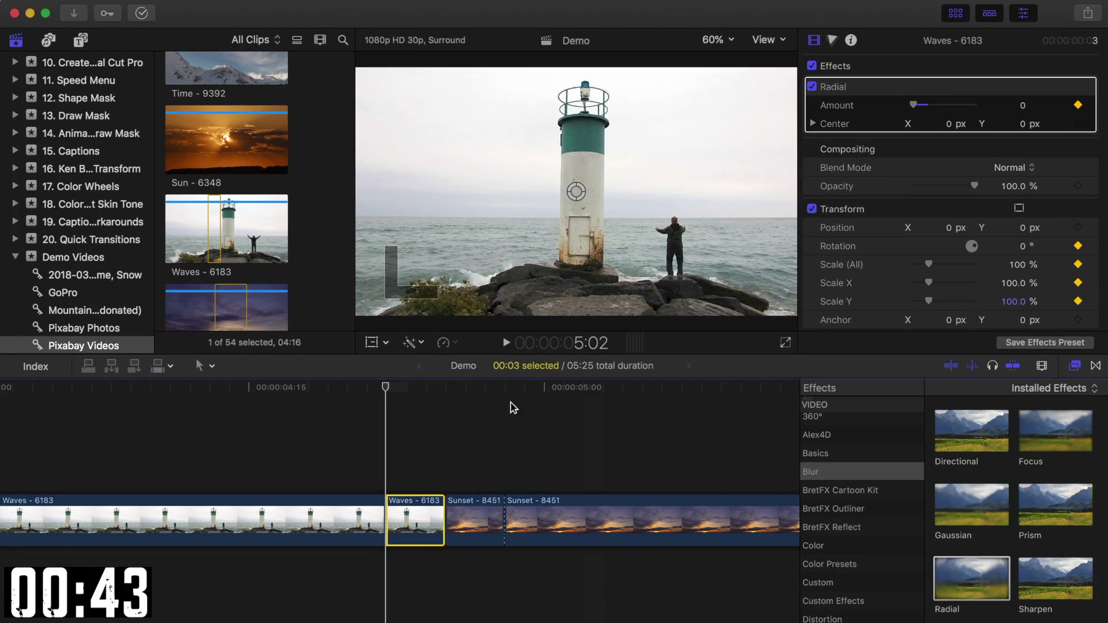
# At 4:25, set the Waves piece to Amount about 25.74, Rotation 180° and Scale 400%.
pyautogui.moveTo(392, 390); pyautogui.dragTo(440, 391)
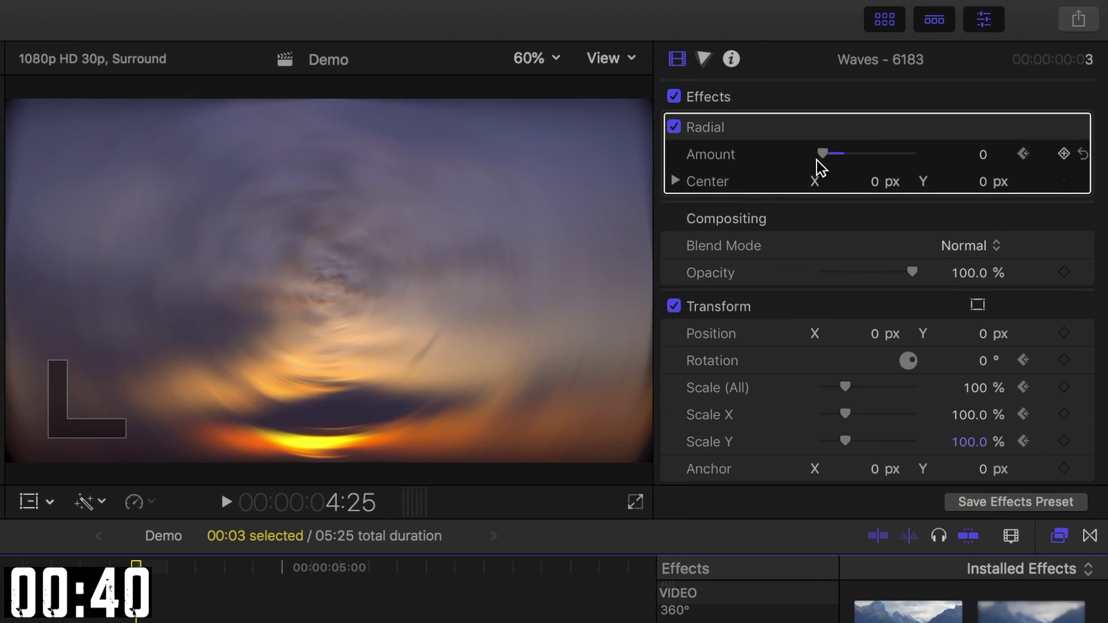
pyautogui.moveTo(822, 154); pyautogui.dragTo(846, 163)
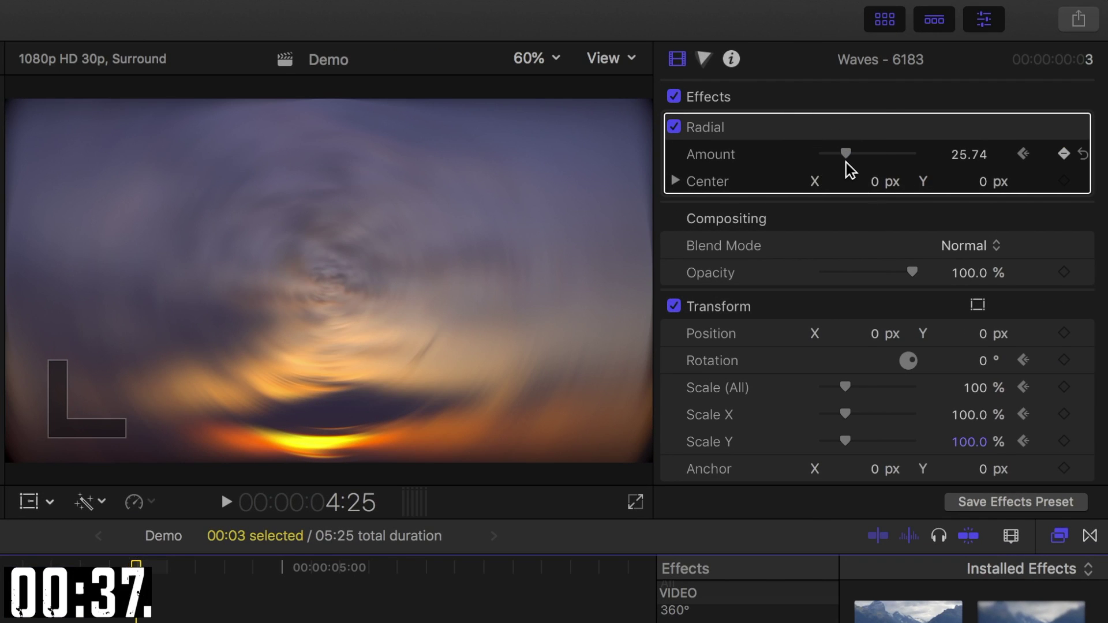
pyautogui.click(979, 370)
pyautogui.write('180')
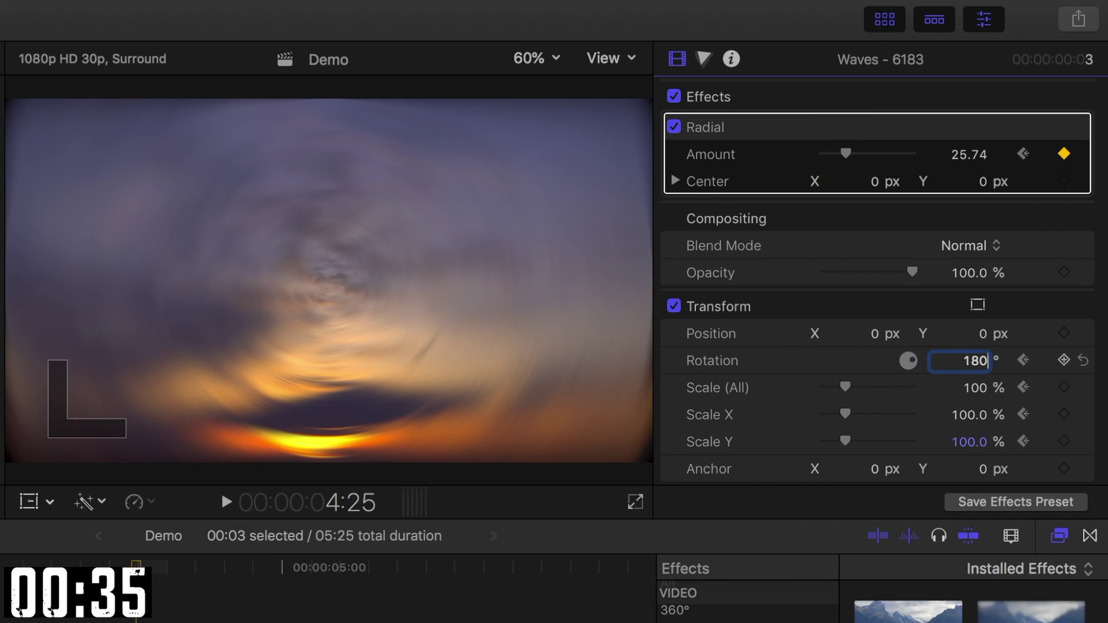
pyautogui.press('Return')
pyautogui.click(974, 387)
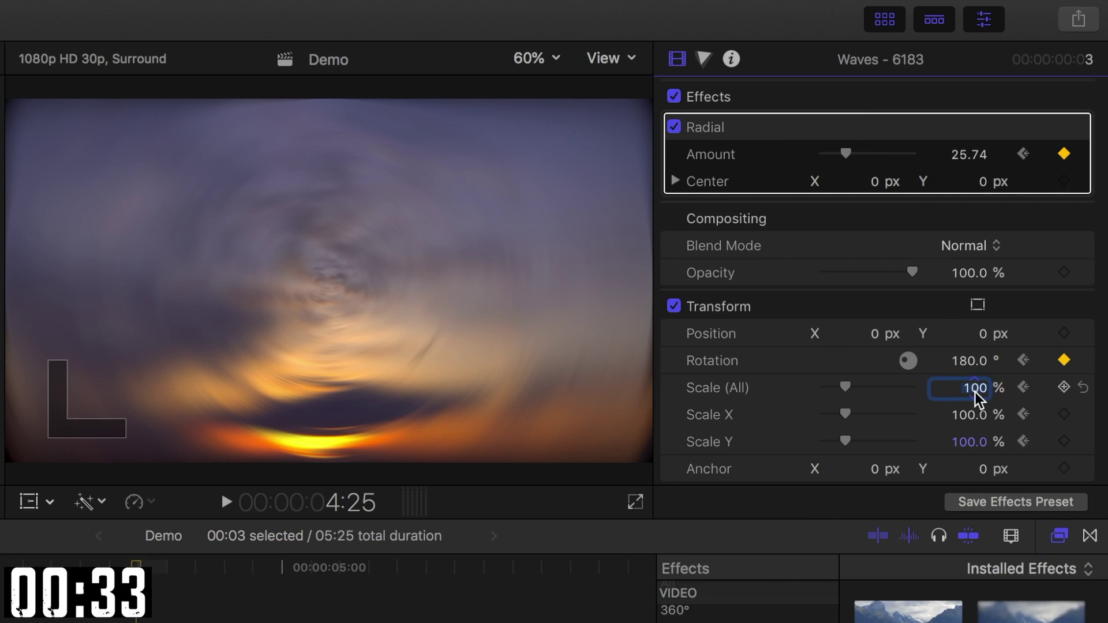
pyautogui.write('400')
pyautogui.press('Return')
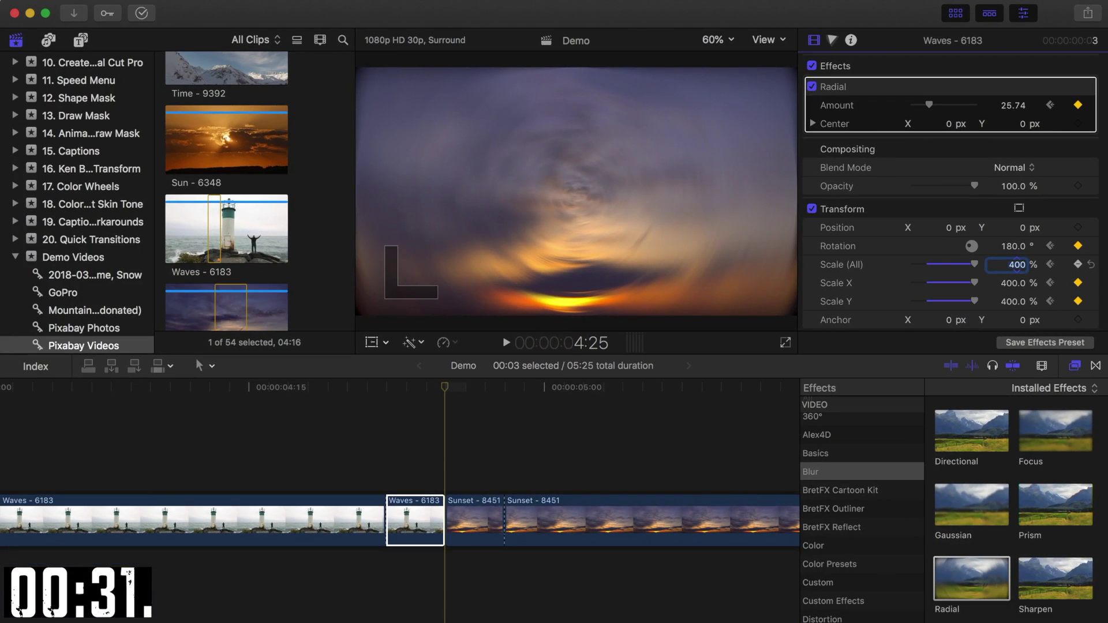
# At 4:25, keyframe the Sunset piece at Amount 25.04, Rotation -180° and Scale 400%.
pyautogui.click(474, 513)
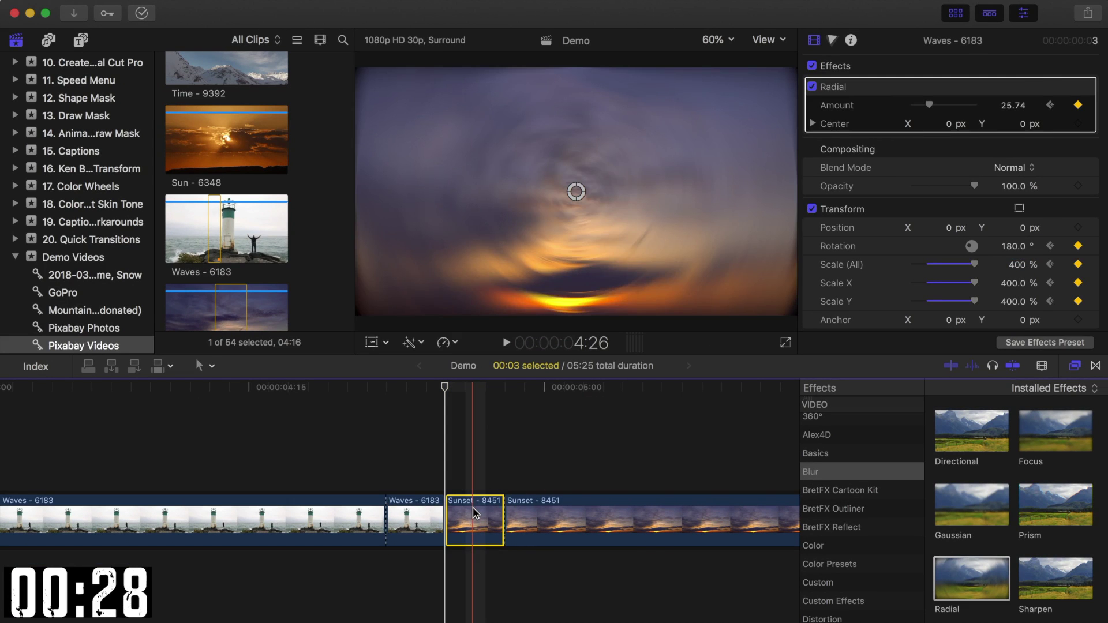
pyautogui.click(1078, 105)
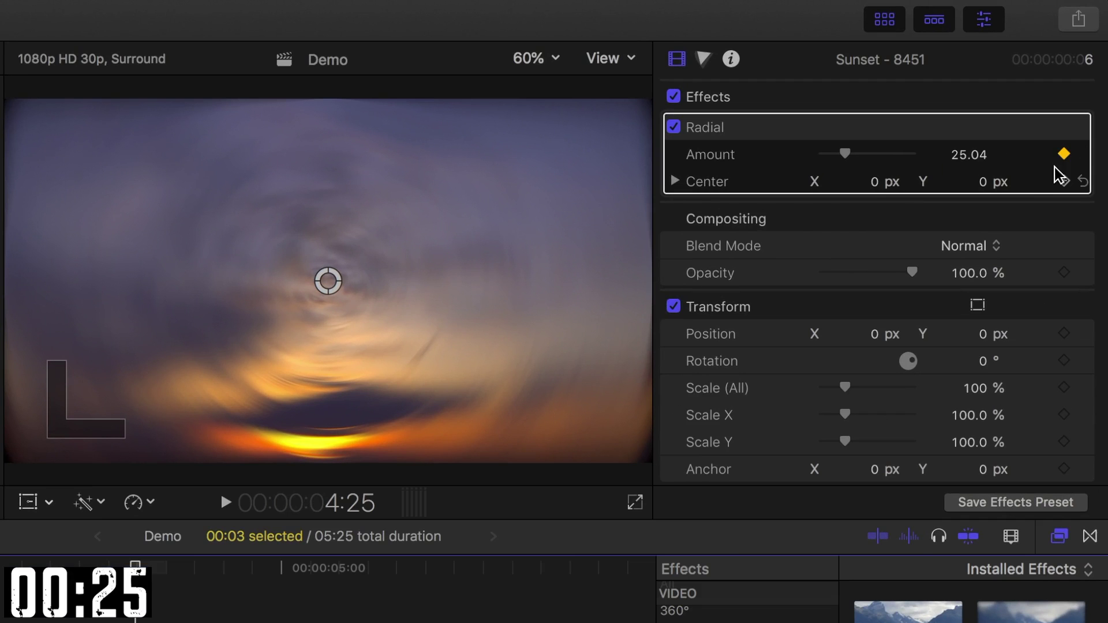
pyautogui.click(984, 363)
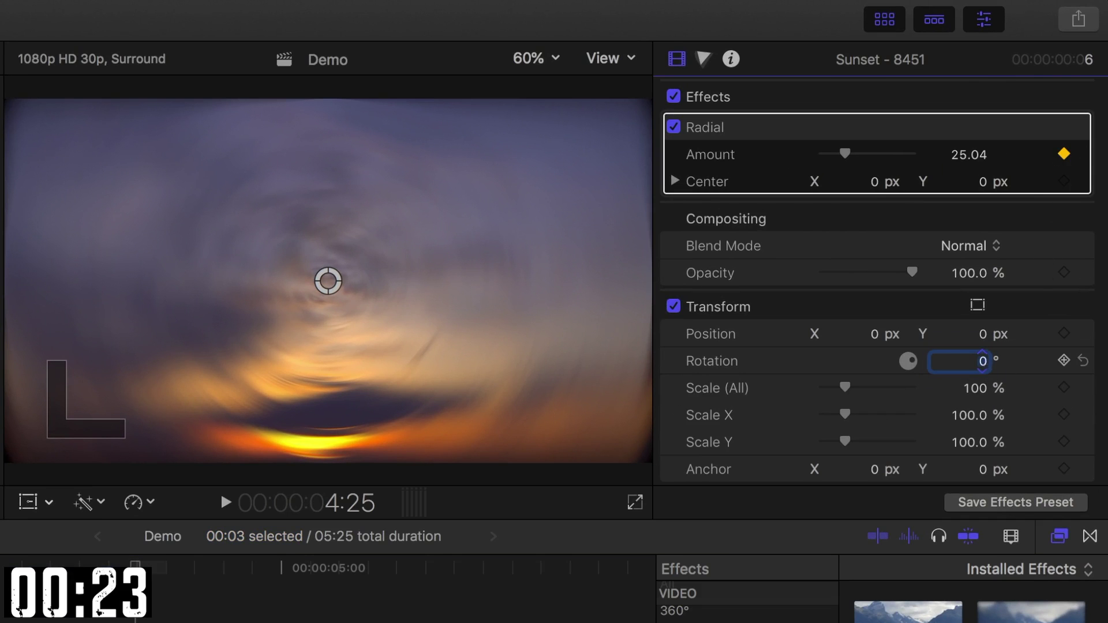
pyautogui.write('-180.0')
pyautogui.press('Return')
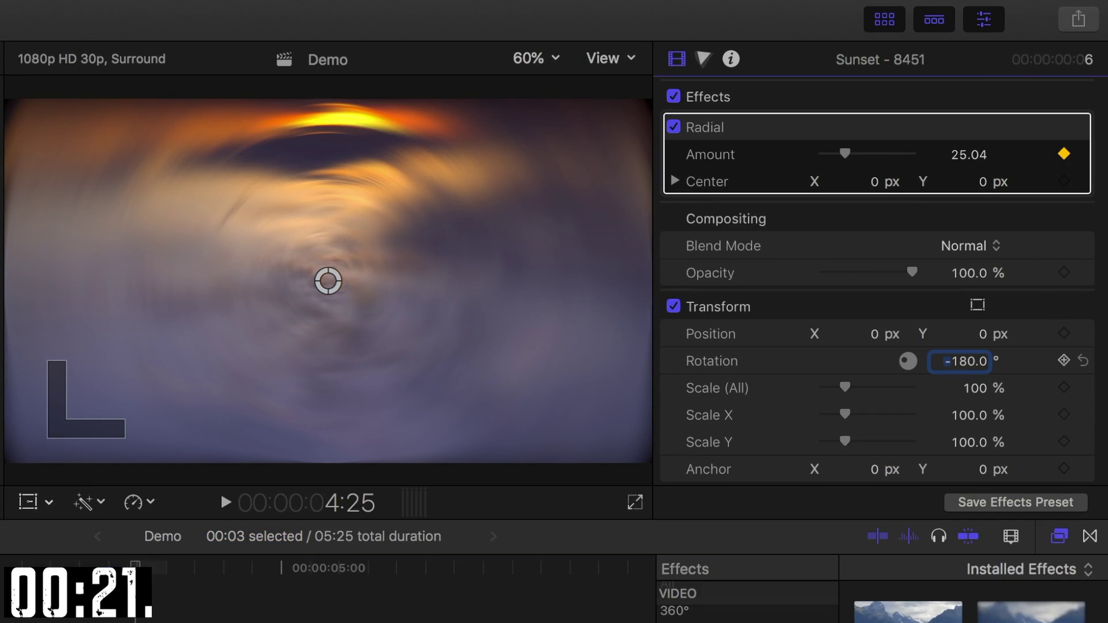
pyautogui.click(975, 390)
pyautogui.write('400')
pyautogui.press('Return')
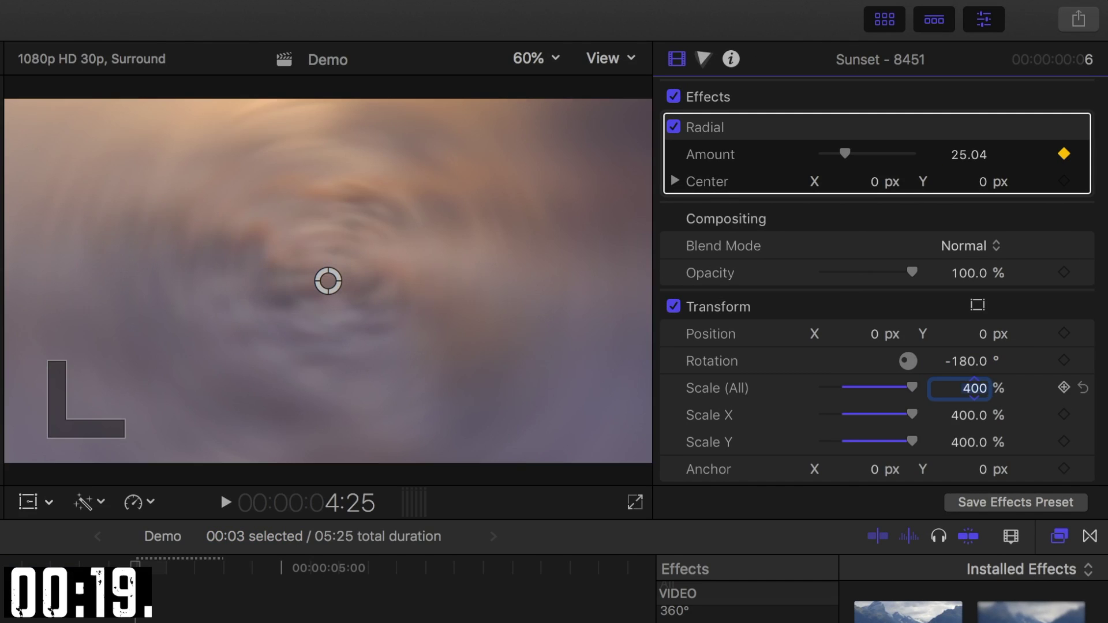
pyautogui.click(1064, 362)
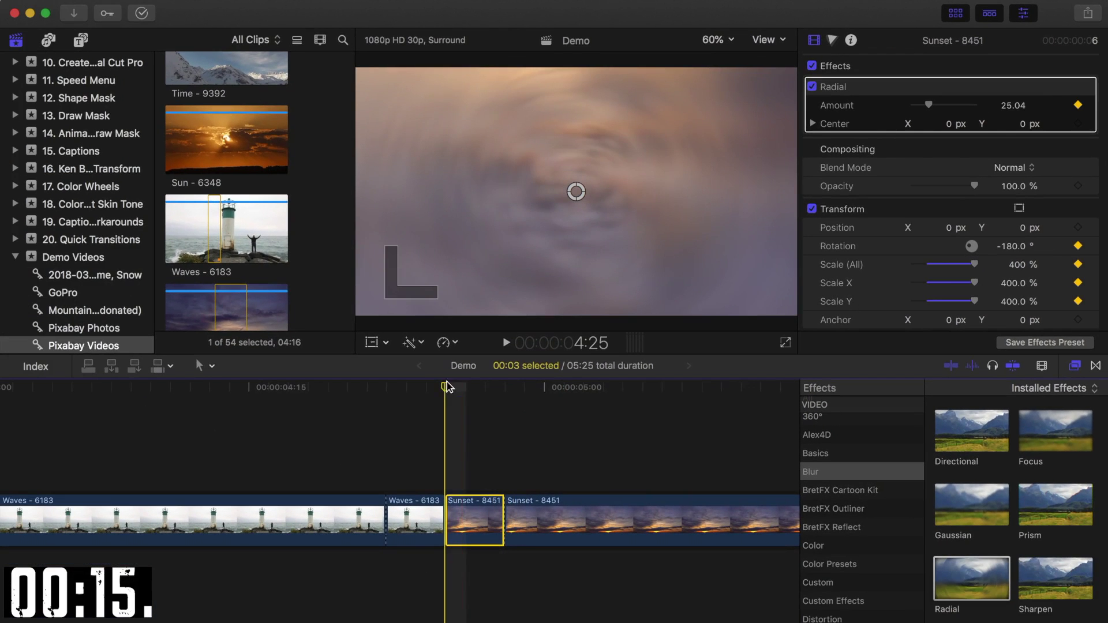
pyautogui.click(147, 568)
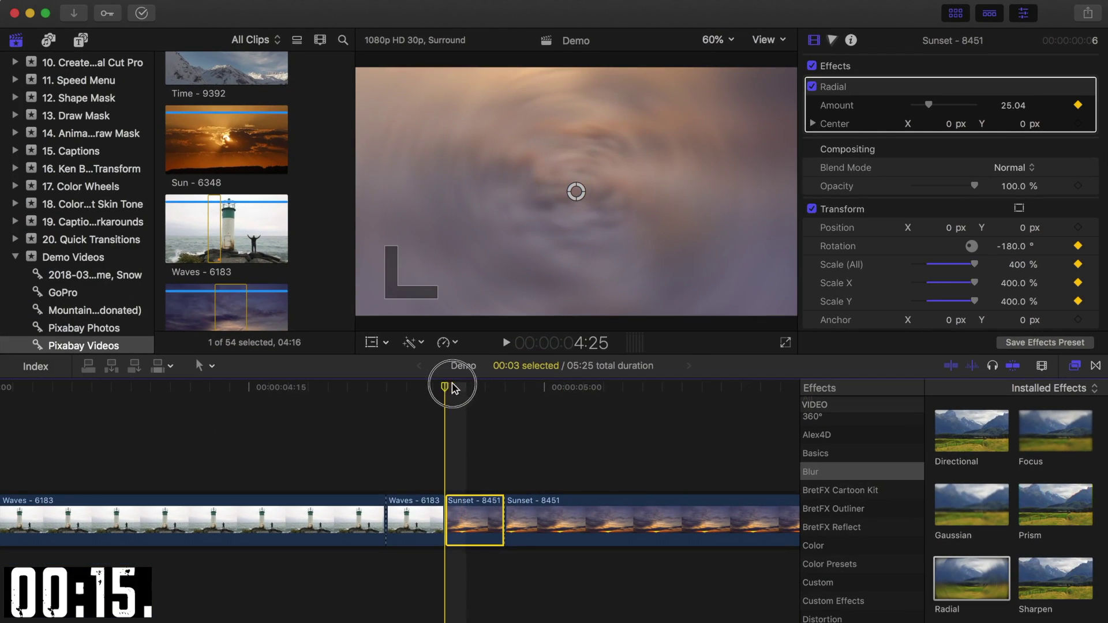
# At 4:28, set the Sunset piece to Amount 0, Rotation 0° and Scale 100%.
pyautogui.moveTo(455, 388); pyautogui.dragTo(504, 388)
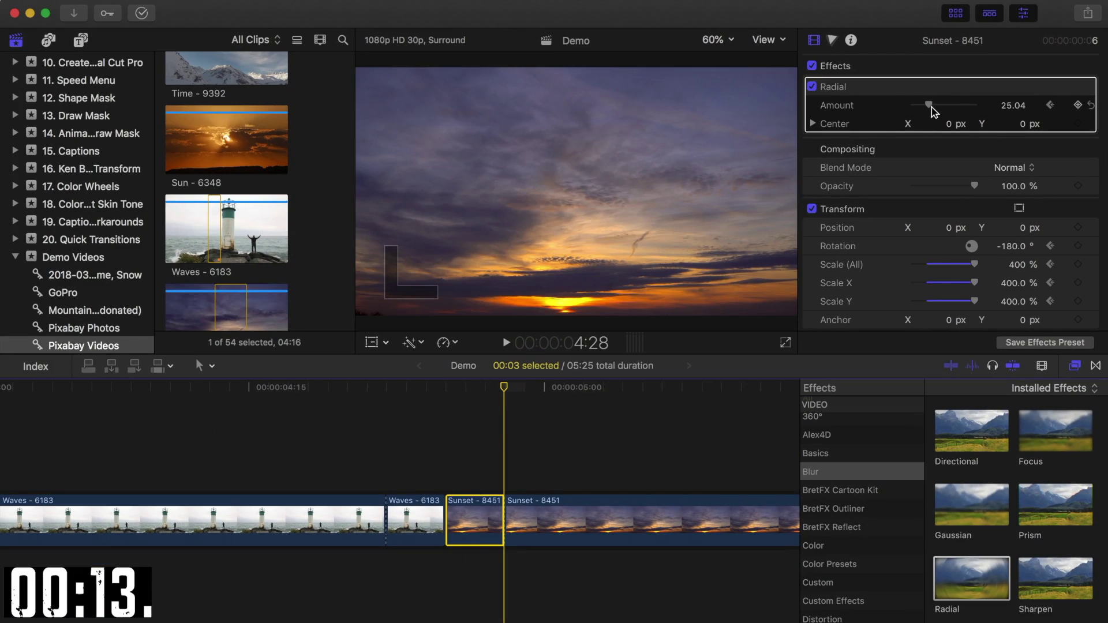
pyautogui.moveTo(929, 105); pyautogui.dragTo(882, 106)
pyautogui.click(1008, 247)
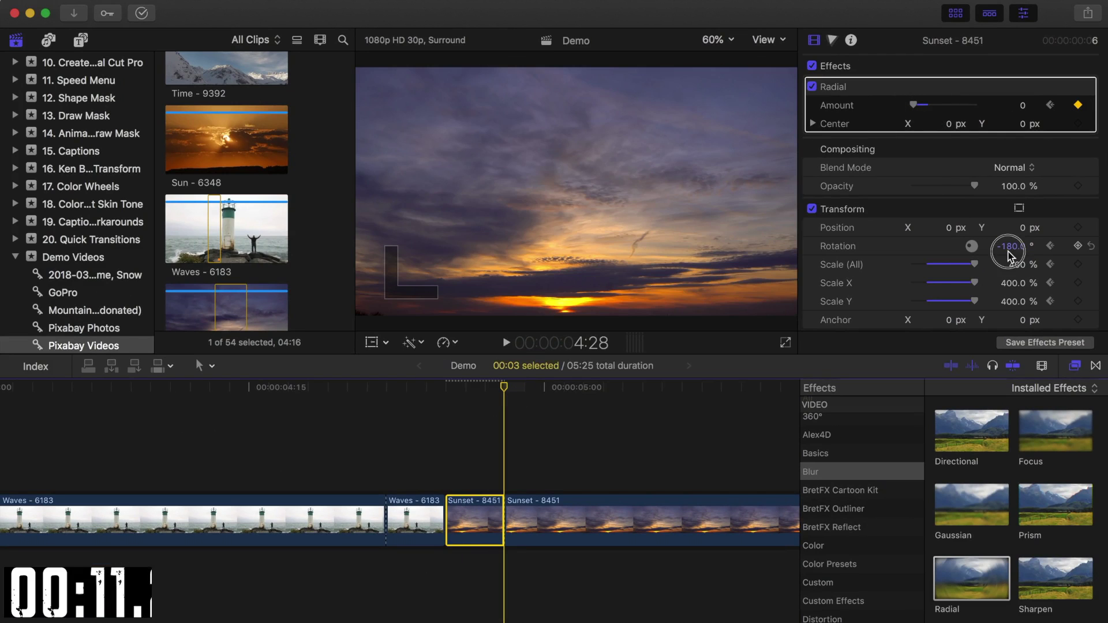
pyautogui.write('0')
pyautogui.press('Tab')
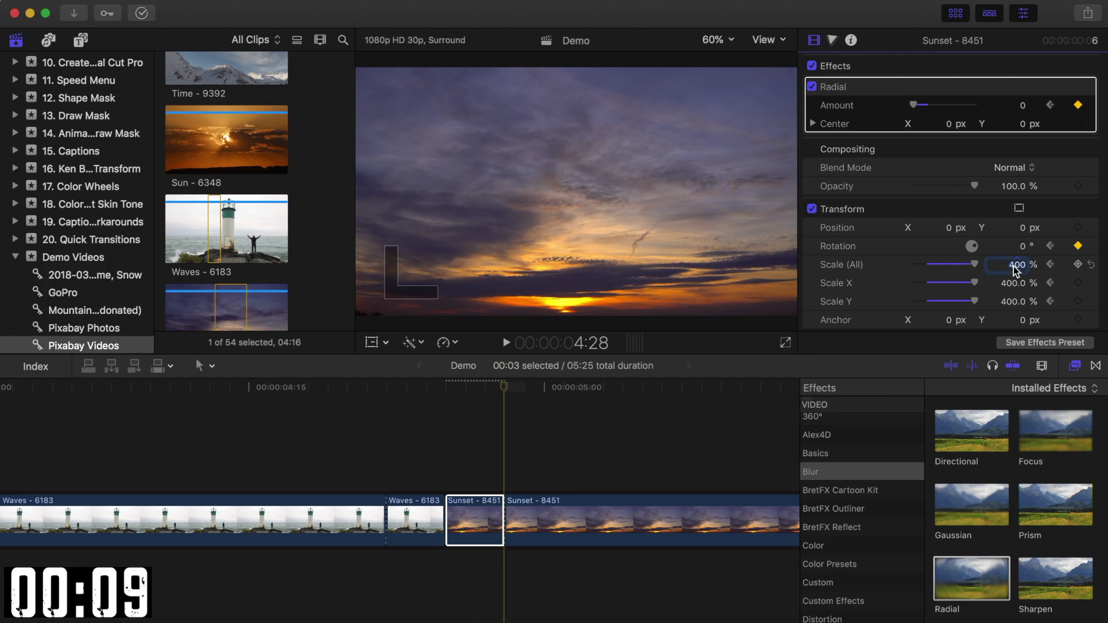
pyautogui.write('100')
pyautogui.press('Return')
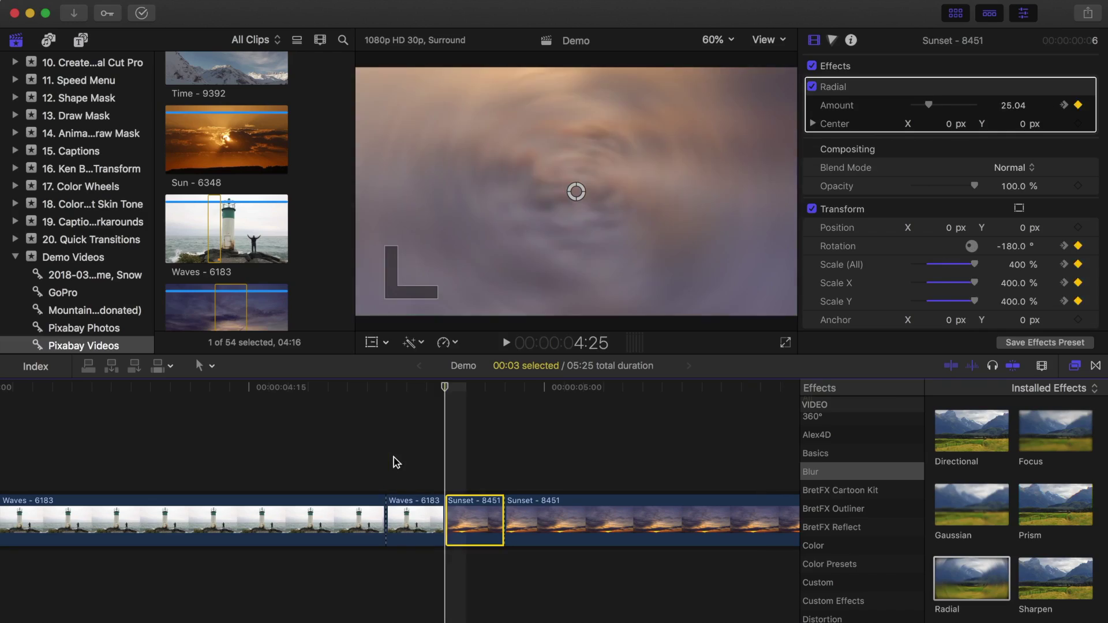
pyautogui.press('Right')
pyautogui.press('Right')
pyautogui.press('Right')
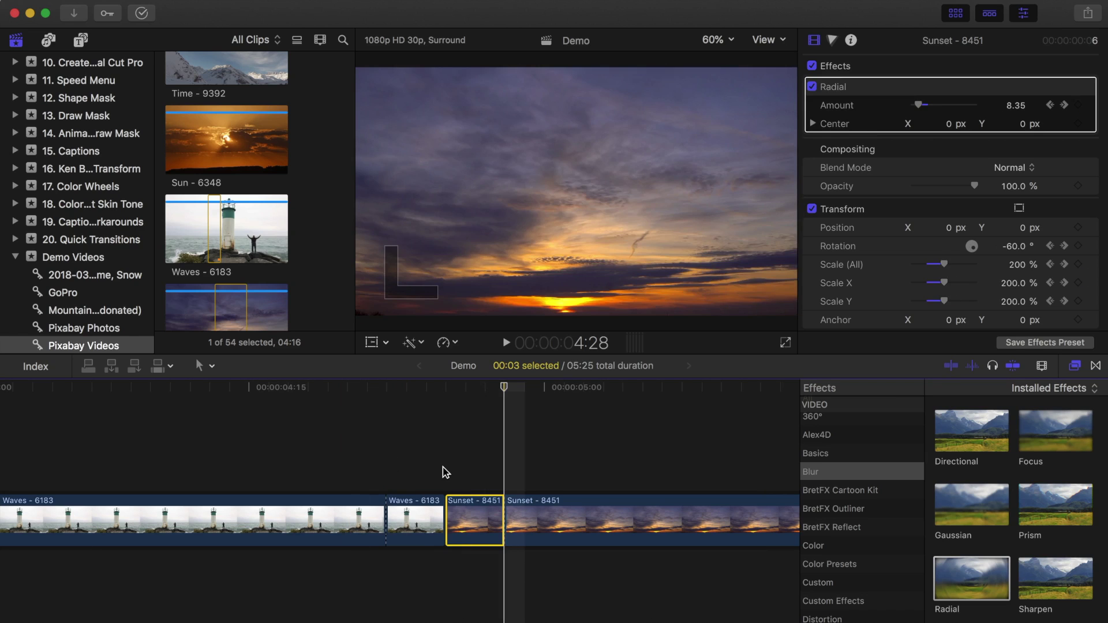